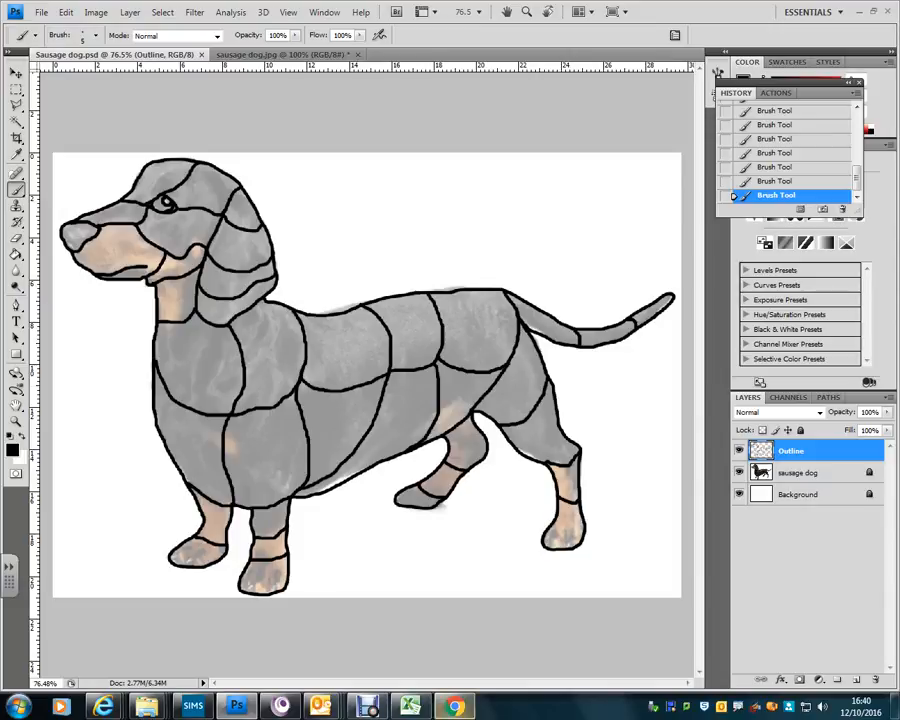
Step: Switch to Internet Explorer and run a web search for "gold texture" in a new tab
mouse_move(454, 706)
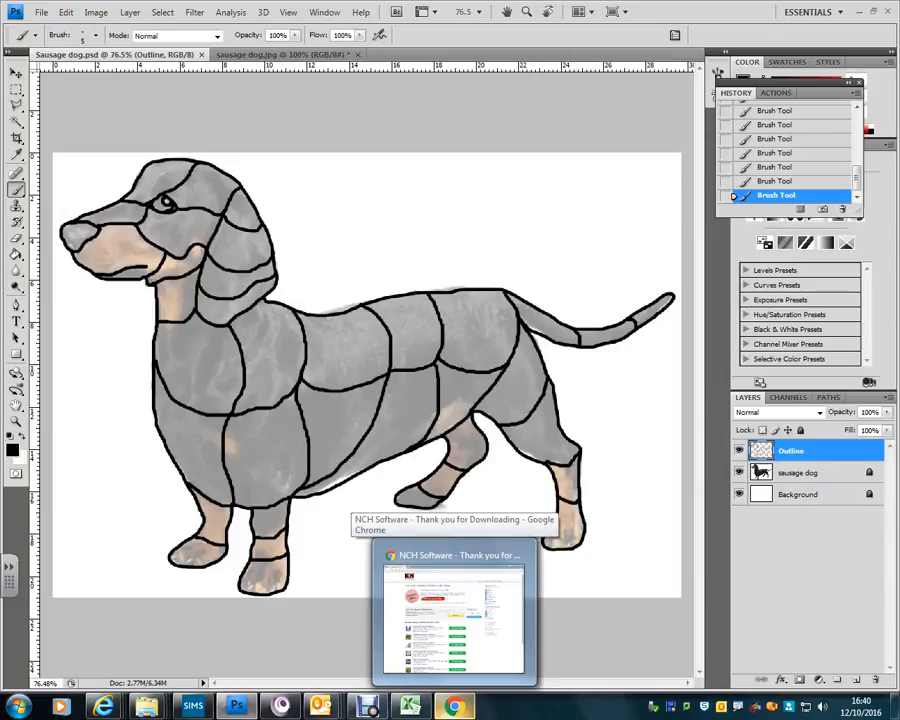
mouse_move(103, 706)
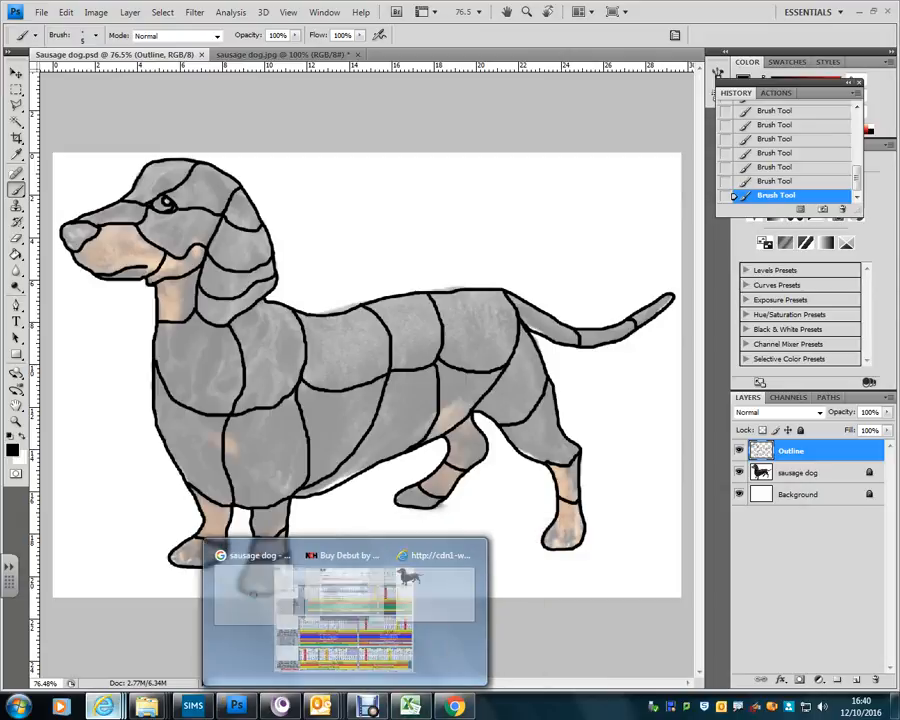
click(396, 618)
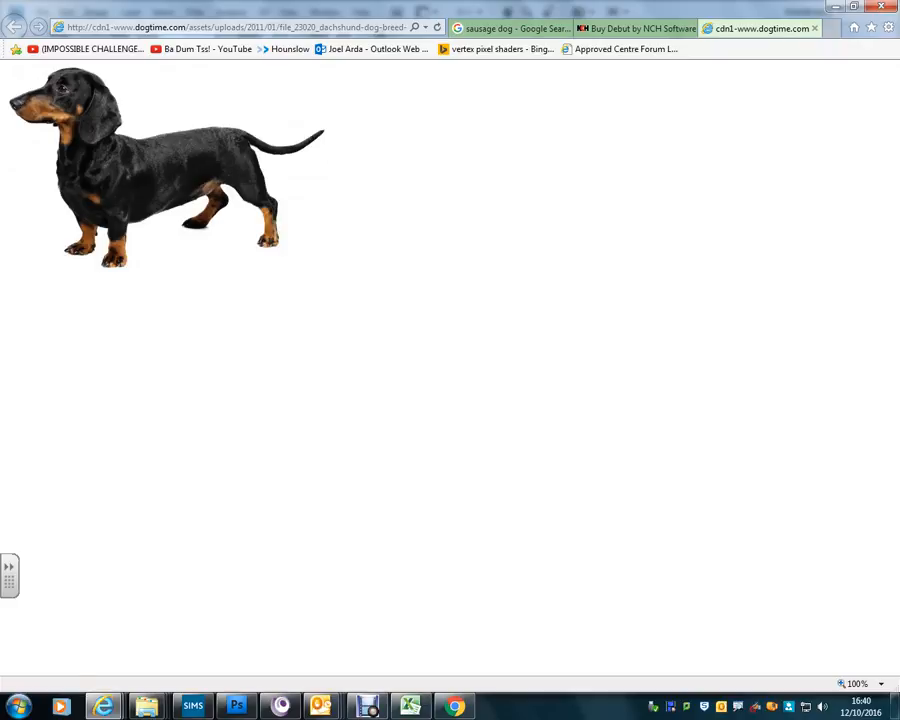
click(236, 27)
key(ctrl+t)
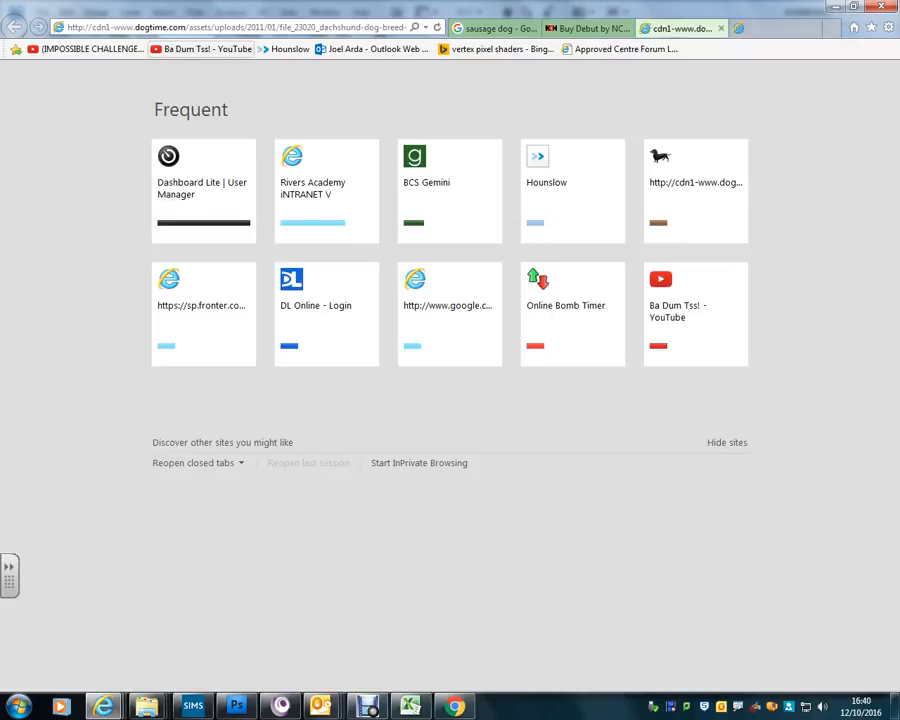
text(g)
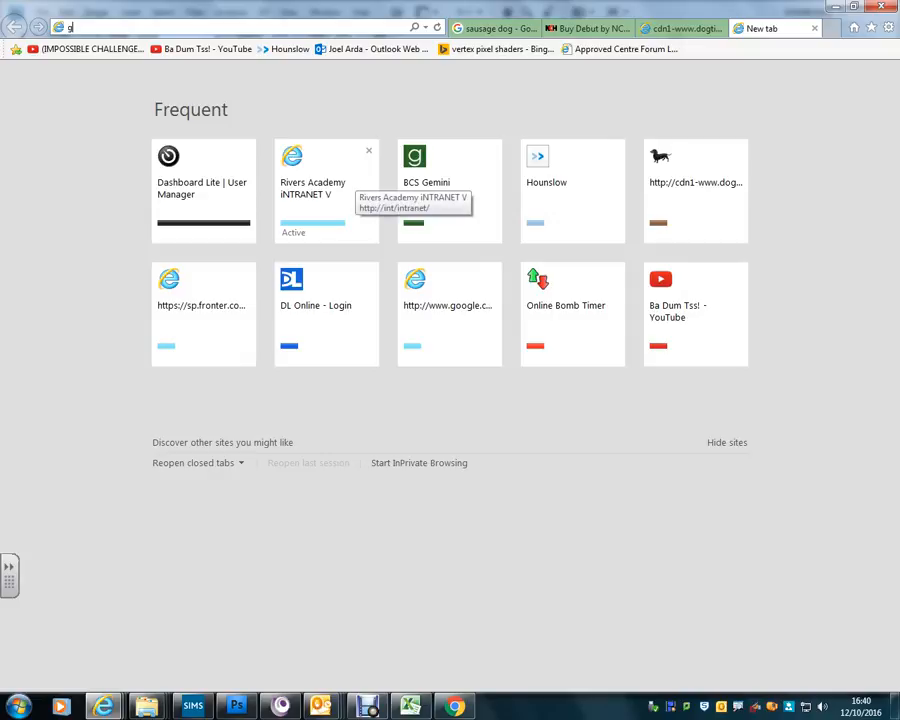
text(old texture)
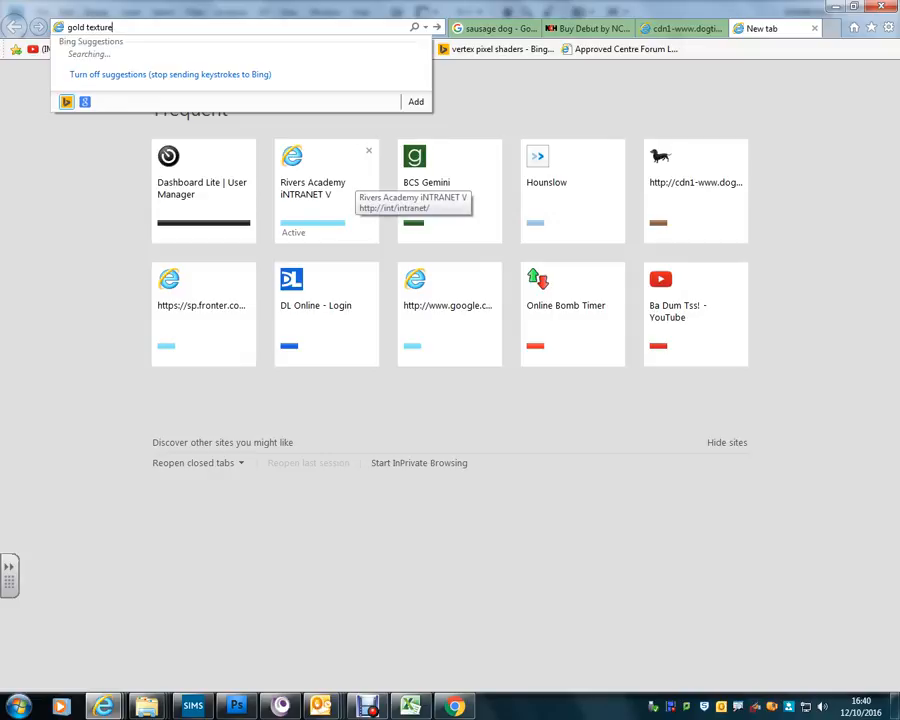
key(Return)
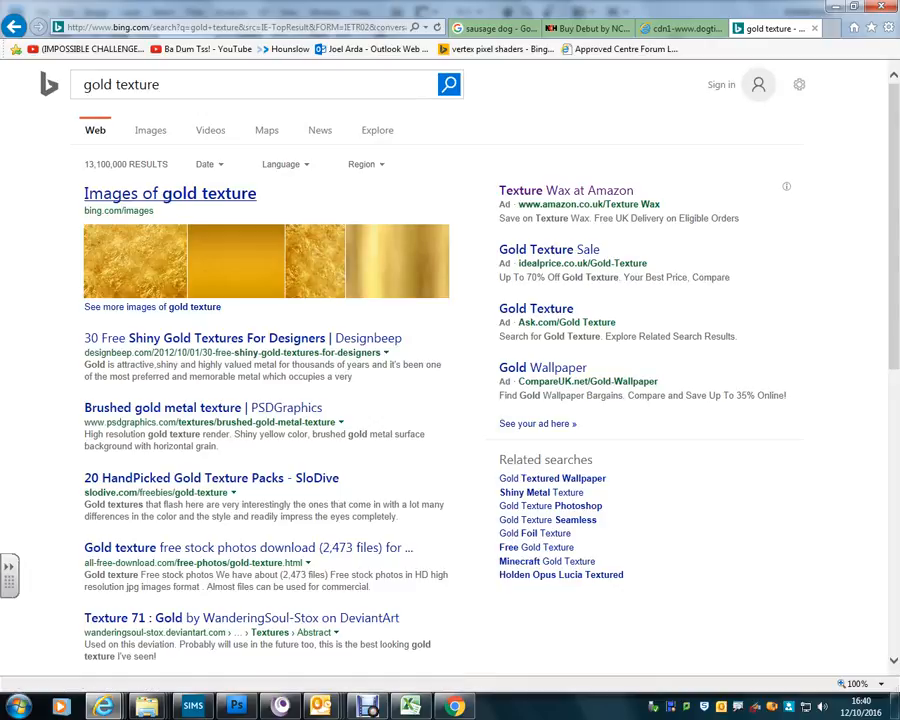
Step: Go to the image results for gold texture, preview the first picture at full size and return to the results
mouse_move(136, 265)
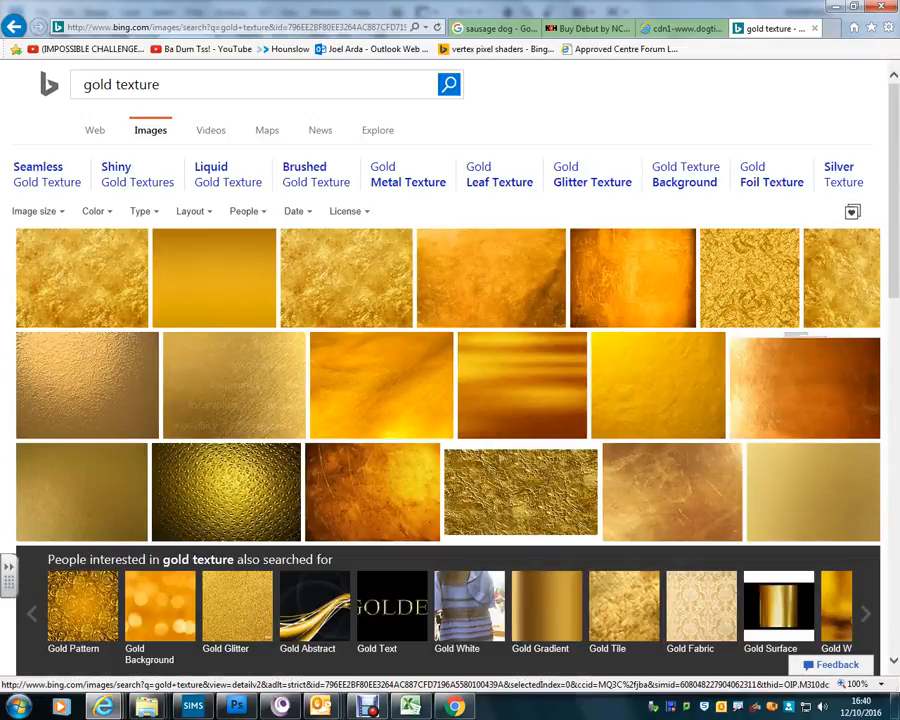
click(82, 277)
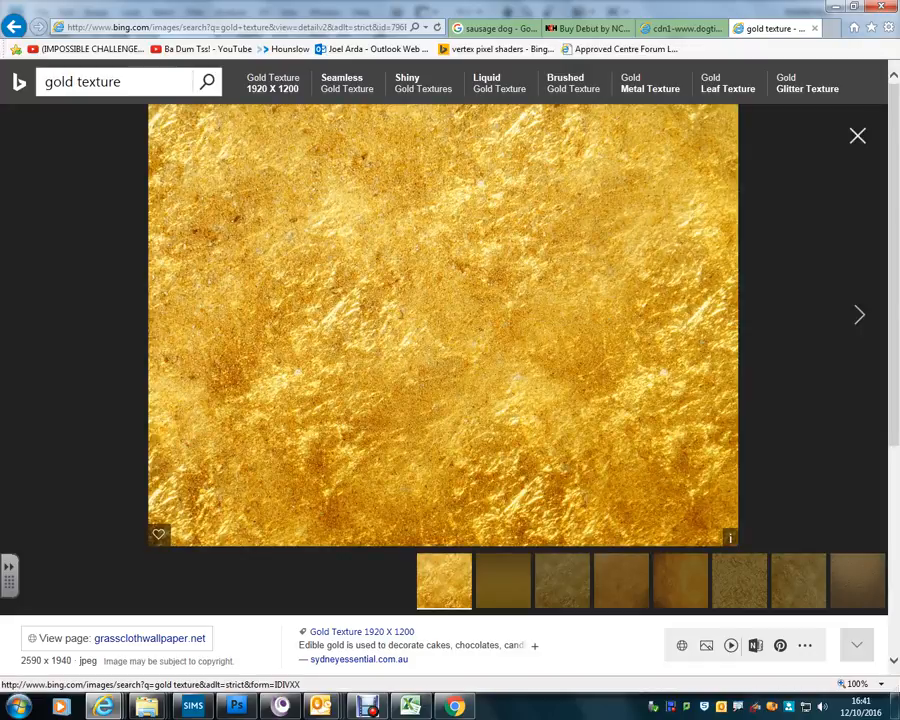
click(857, 136)
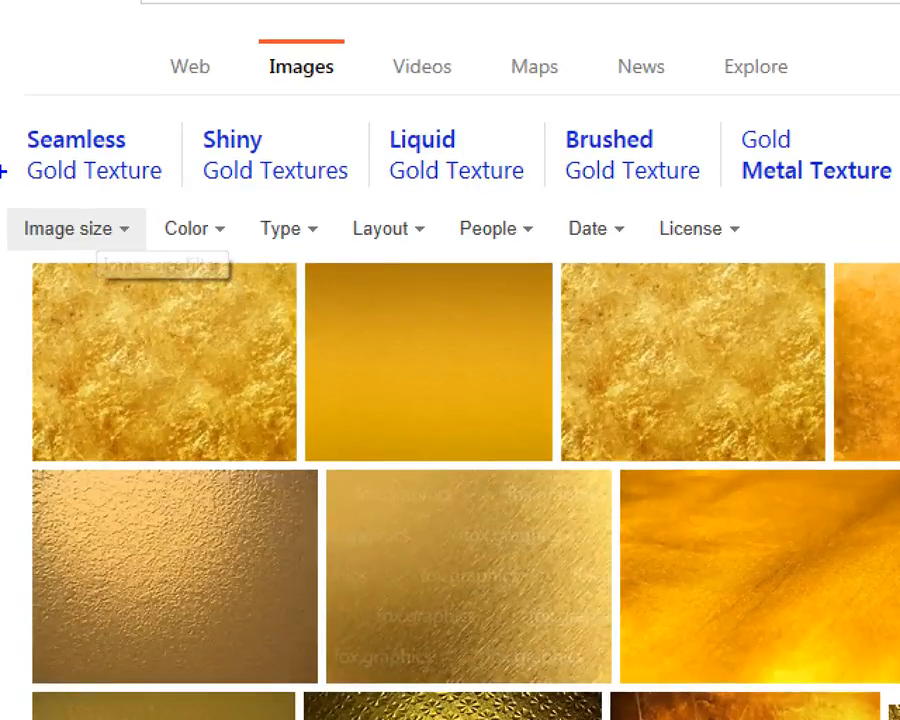
Step: Filter the gold texture image results to Medium size
mouse_move(1, 177)
mouse_down()
mouse_move(496, 261)
mouse_move(866, 261)
mouse_up()
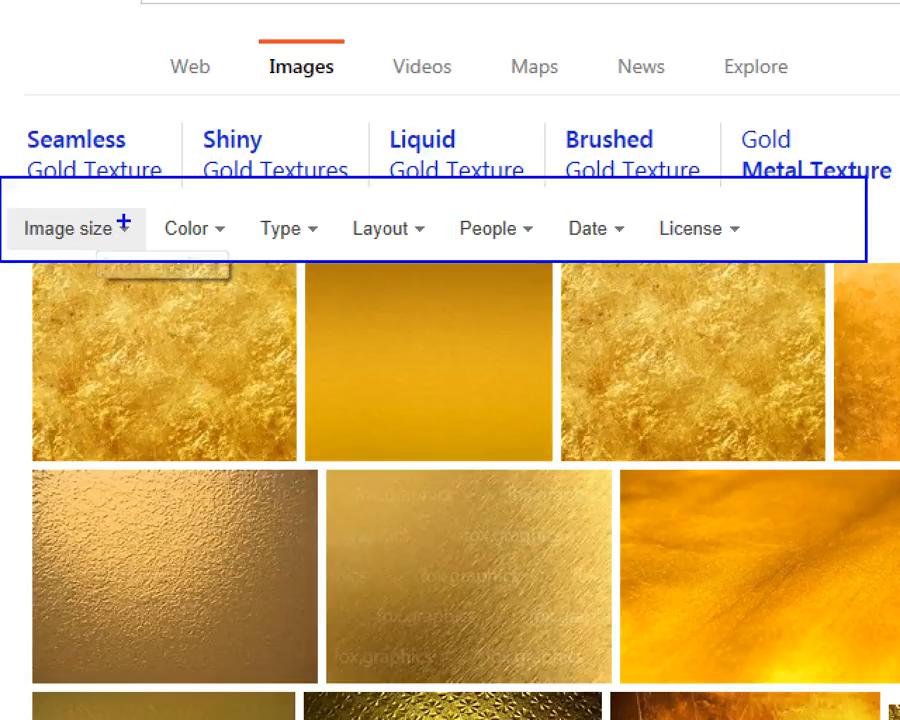
drag(122, 214, 209, 93)
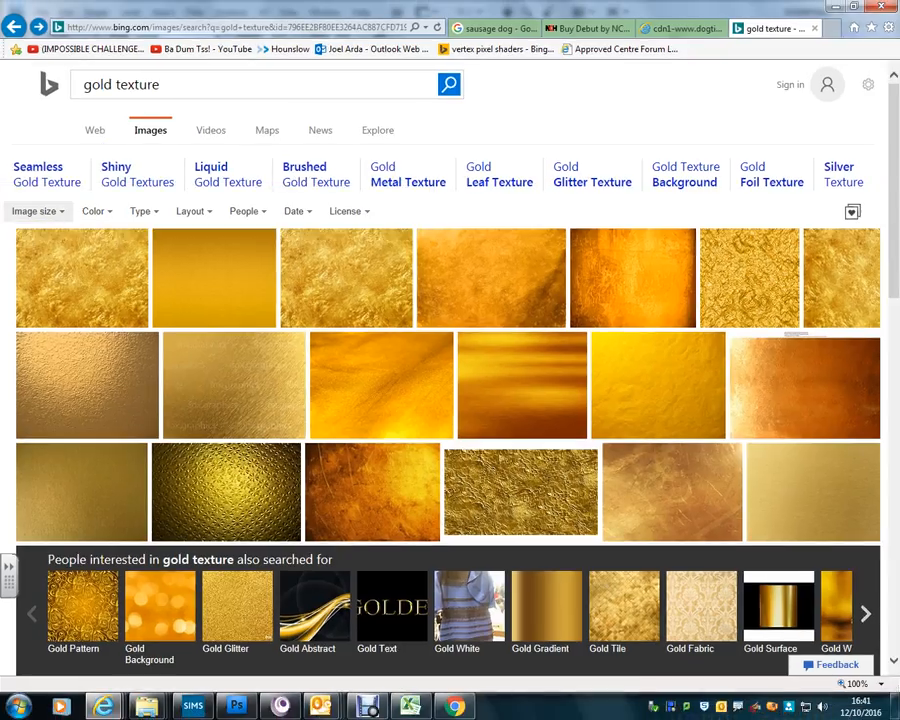
click(36, 211)
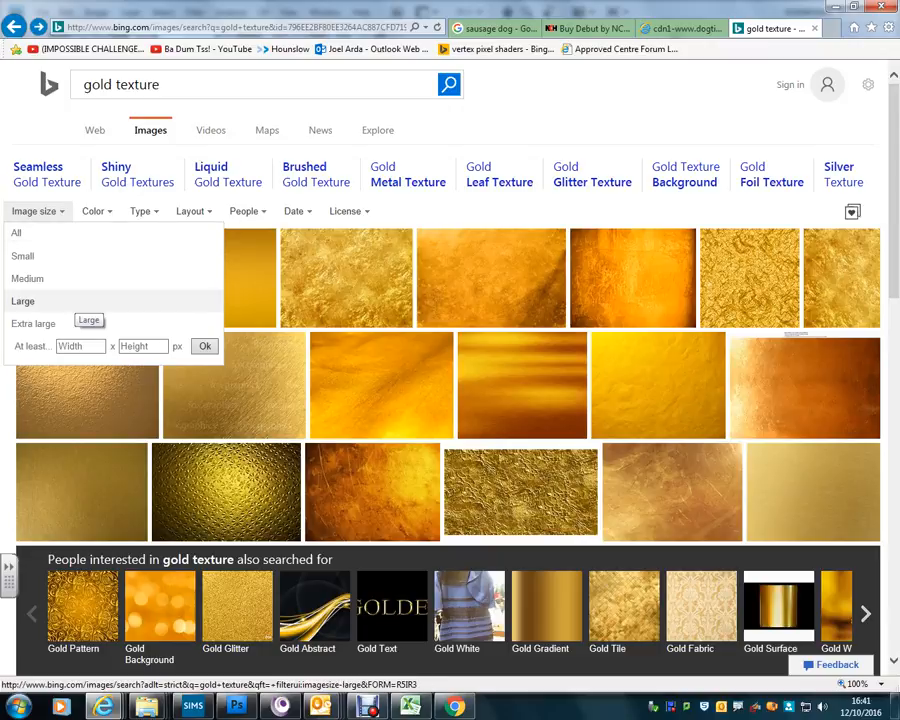
click(60, 278)
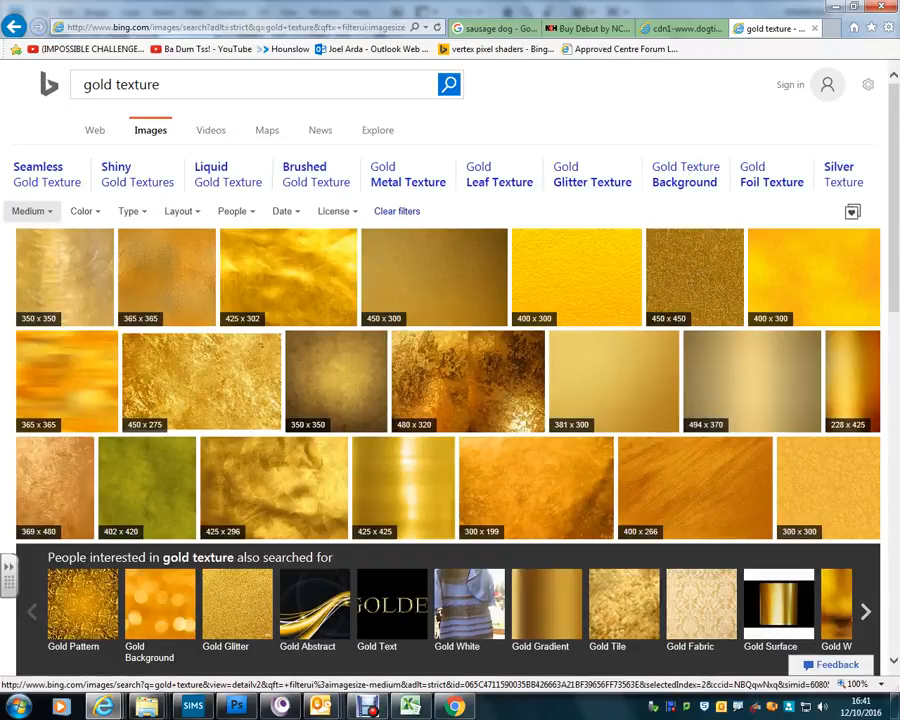
Step: Choose the 425 x 302 Golden Gold Texture Background Free picture and view its source image on its own
mouse_move(280, 285)
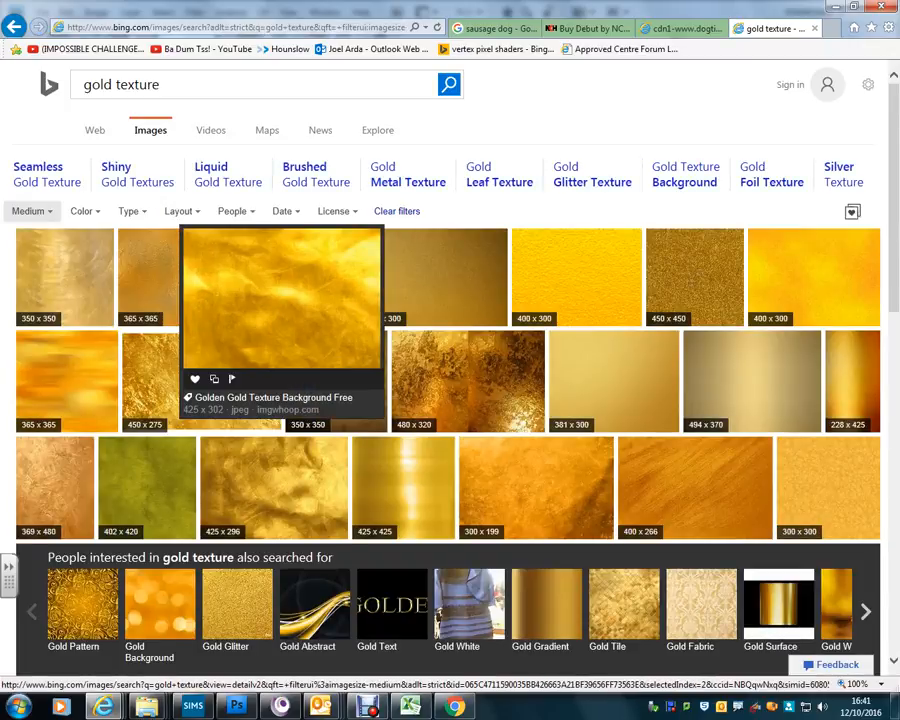
click(280, 285)
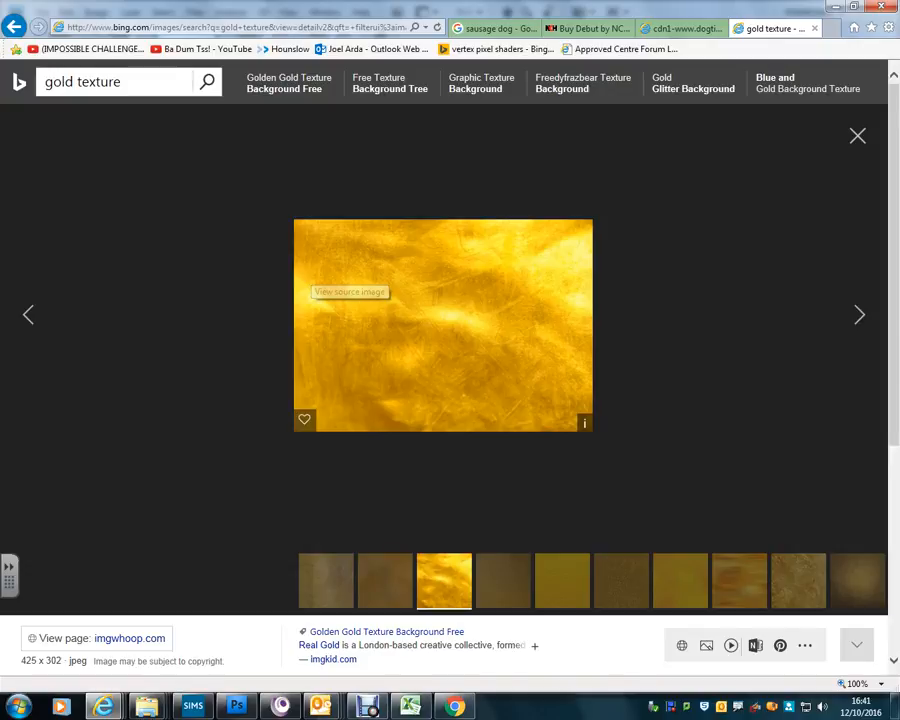
click(312, 273)
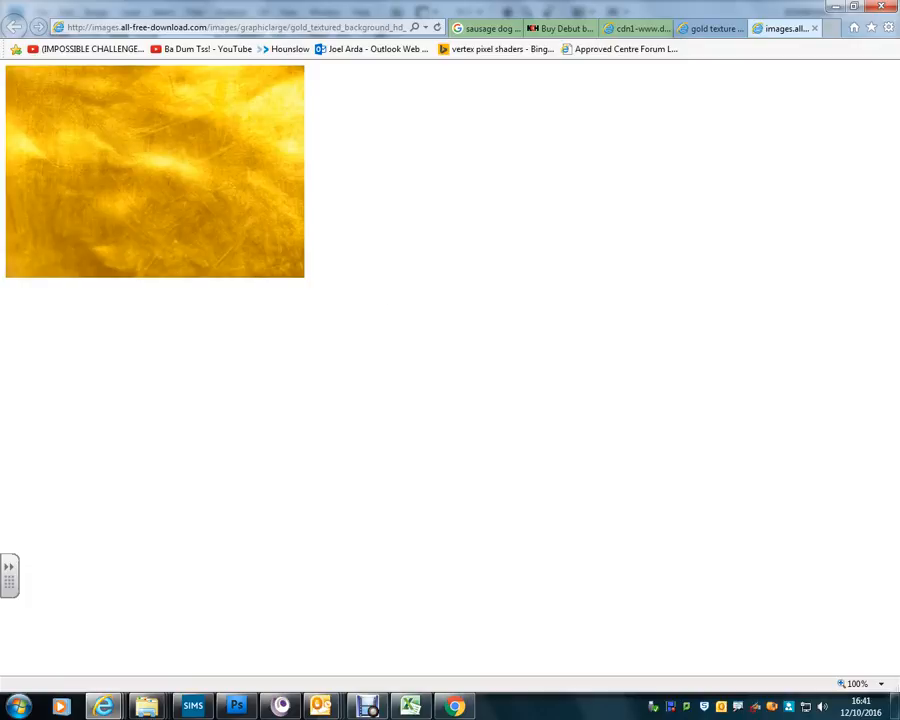
Step: Start saving the gold picture to disk and choose the Home Folder (H:) drive as the location
right_click(231, 151)
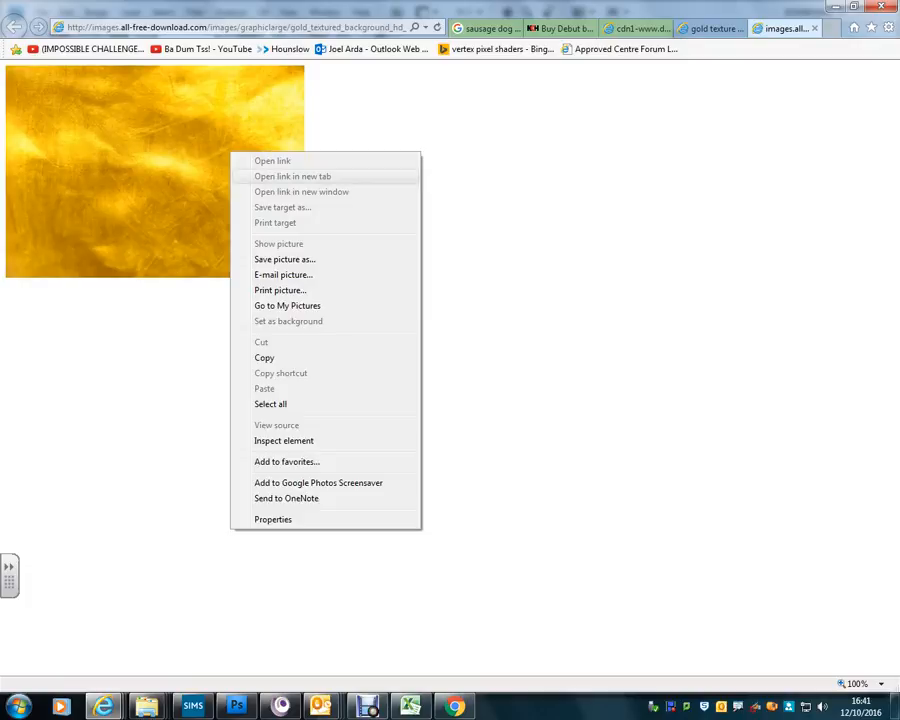
click(290, 259)
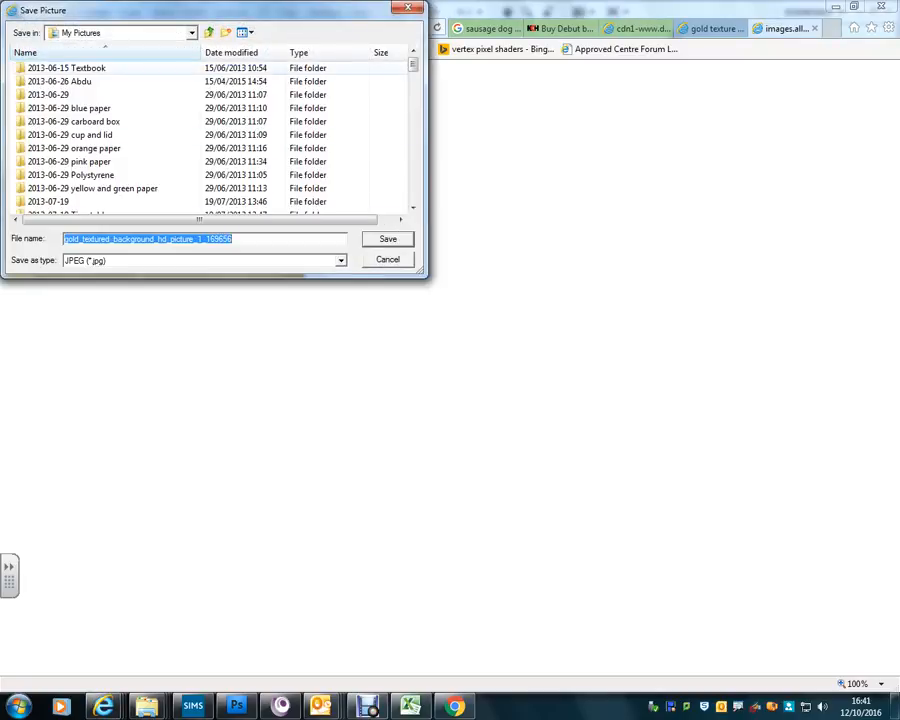
click(191, 33)
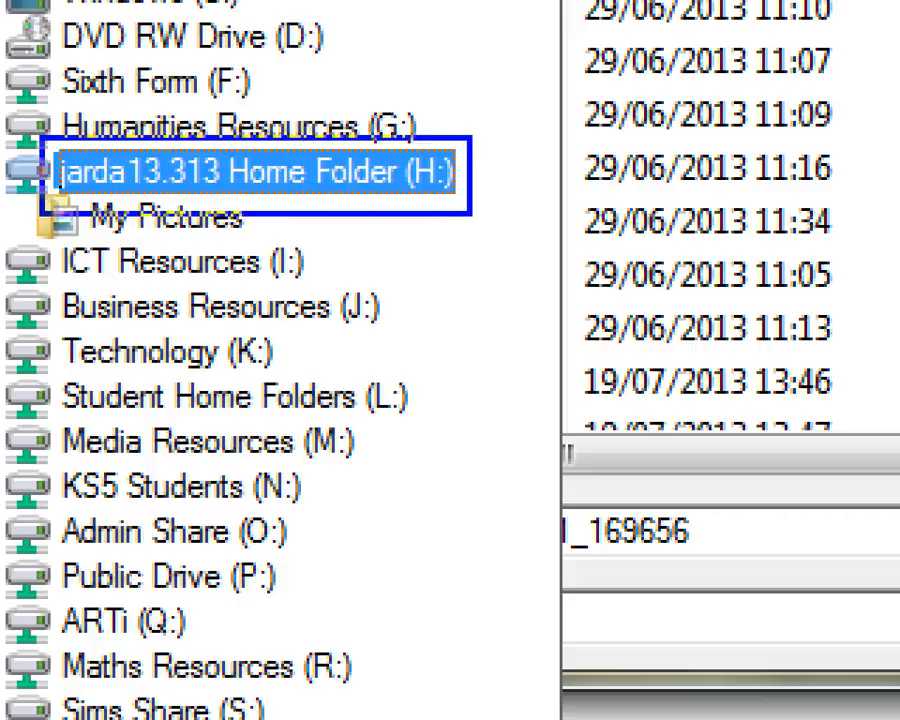
drag(464, 196, 898, 411)
key(Escape)
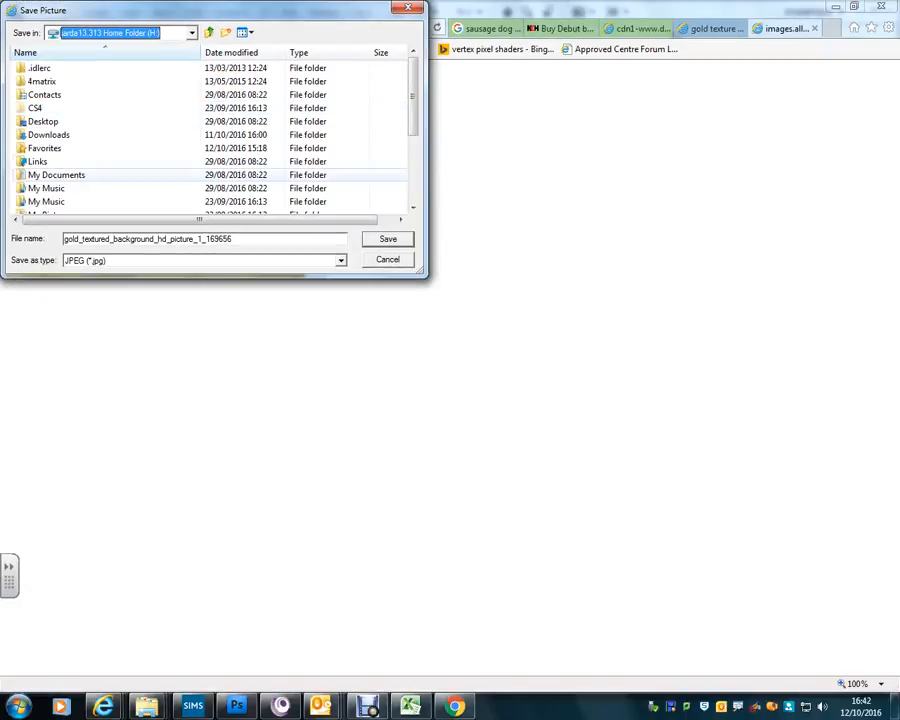
Step: Set the save location to My Documents > Year 8 > Creative Arts > Exotic creatures > Images
double_click(56, 175)
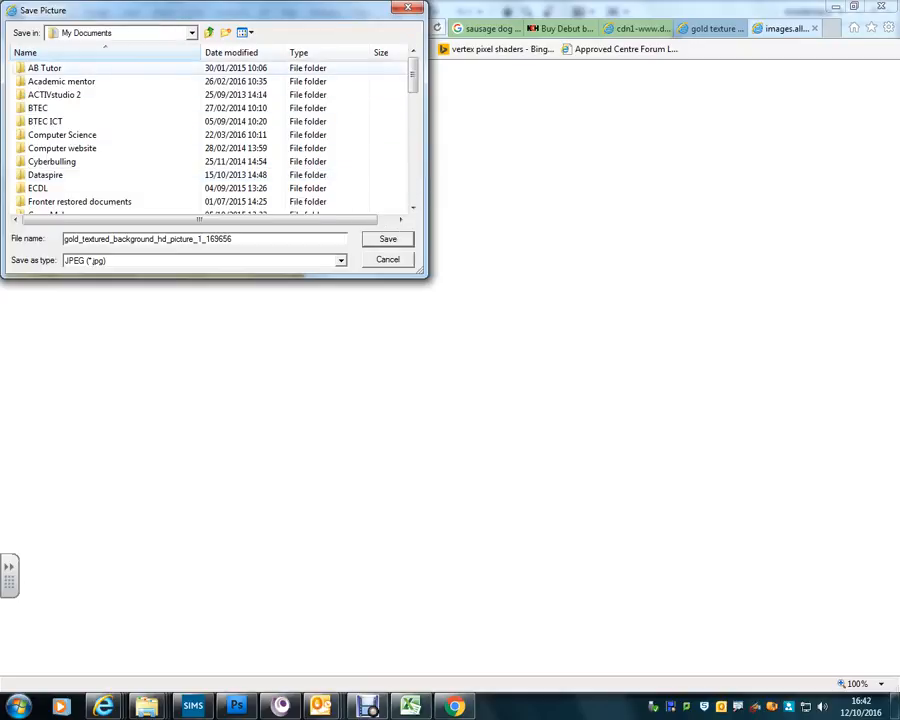
scroll(210, 135, down, 10)
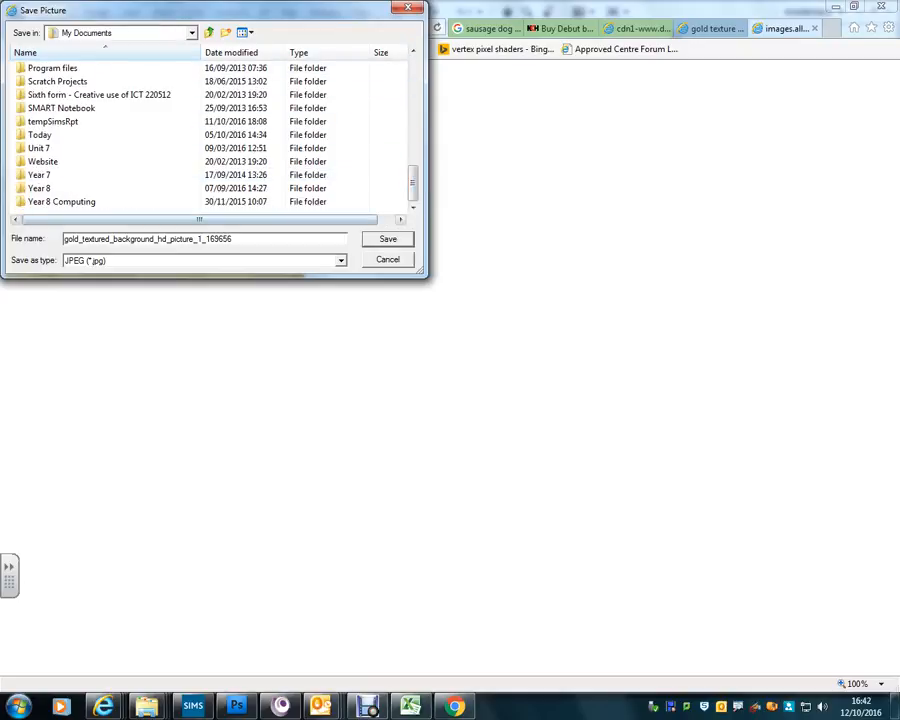
double_click(39, 188)
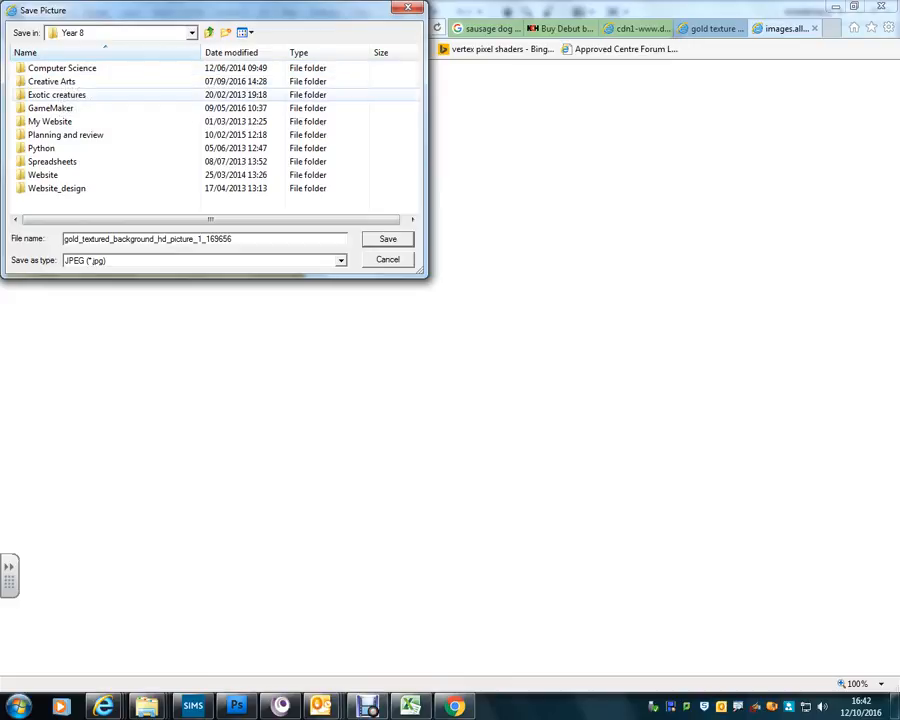
double_click(51, 82)
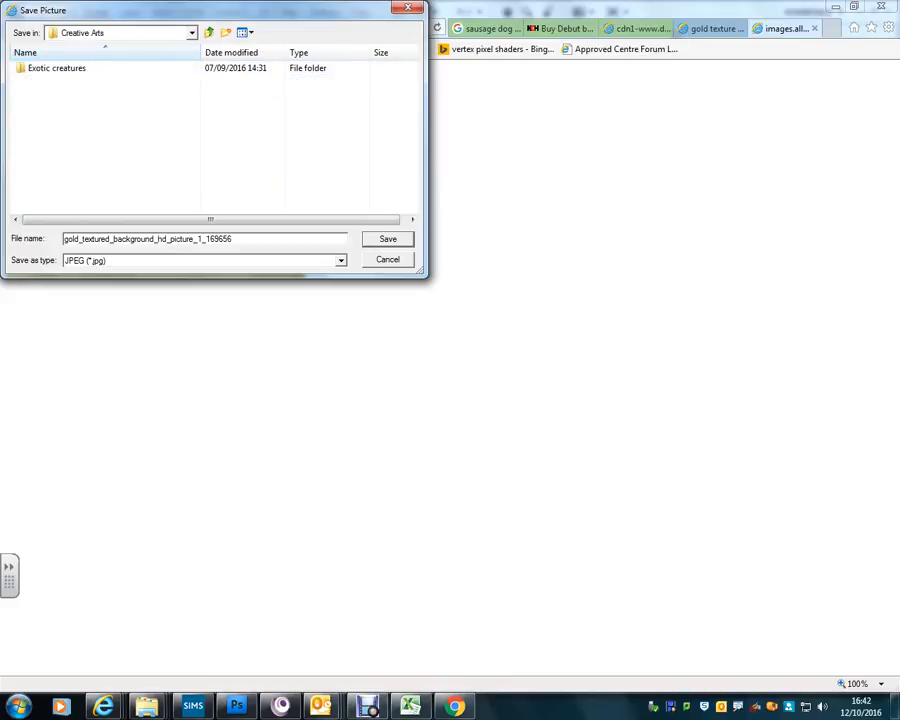
double_click(57, 68)
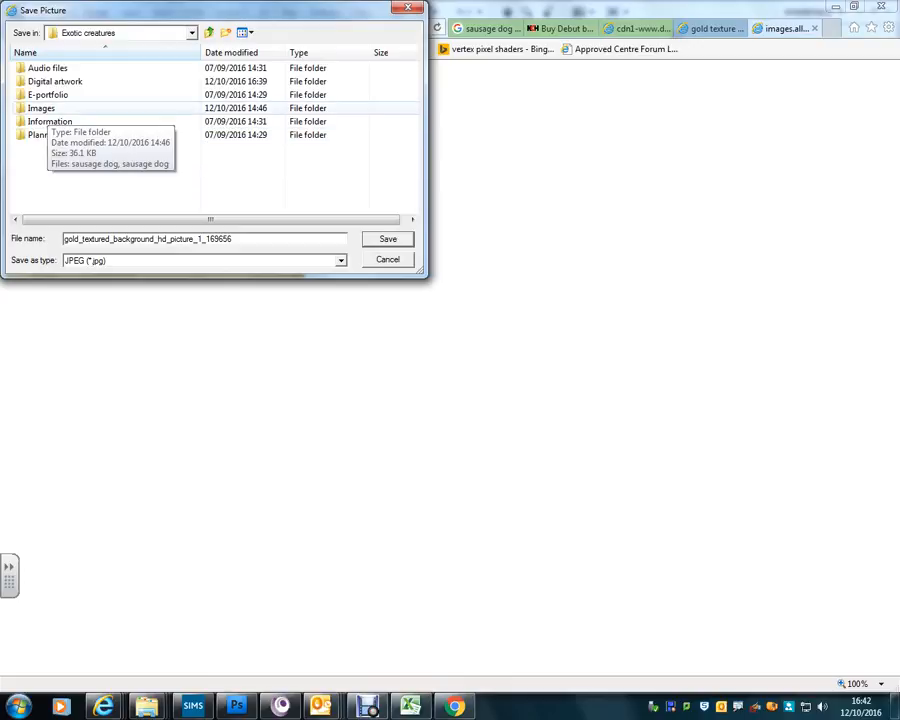
click(46, 108)
key(Return)
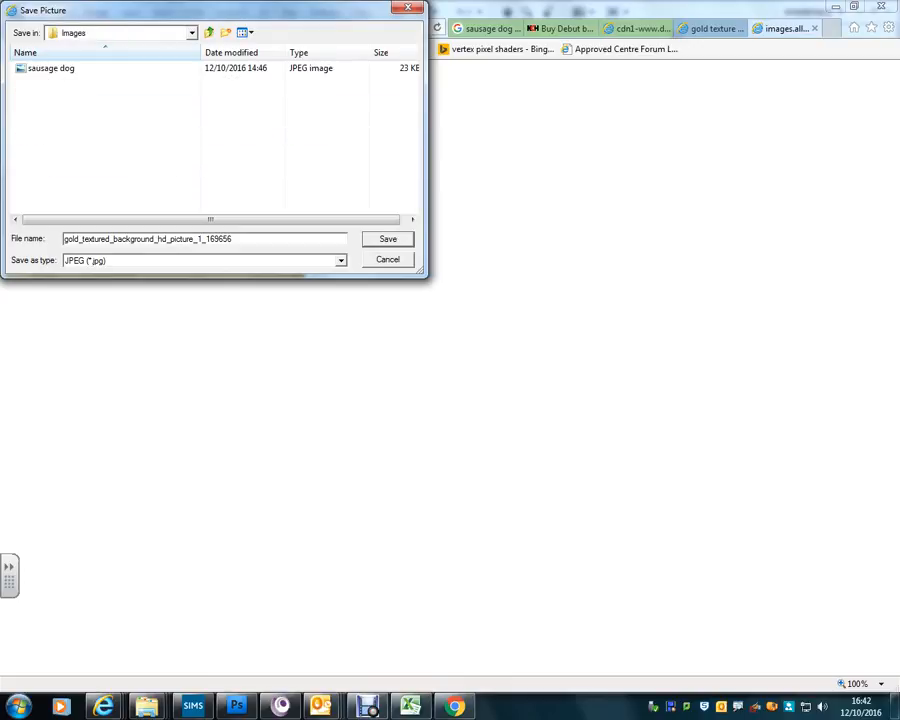
Step: Name the picture "gold texture" and save it as a JPEG in the Images folder
drag(233, 239, 64, 239)
text(gold)
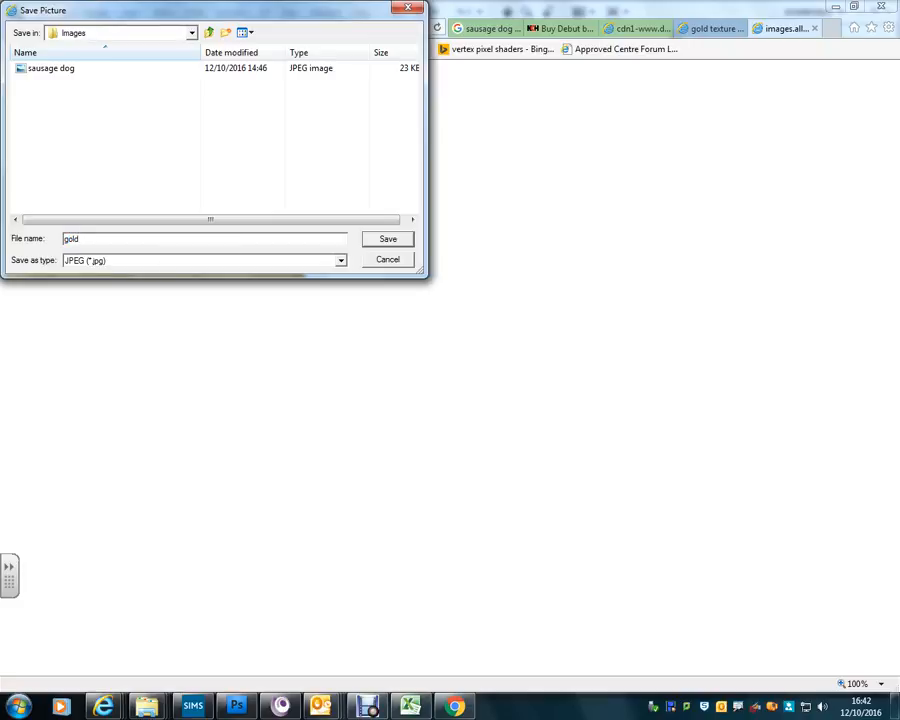
text( texture)
key(Return)
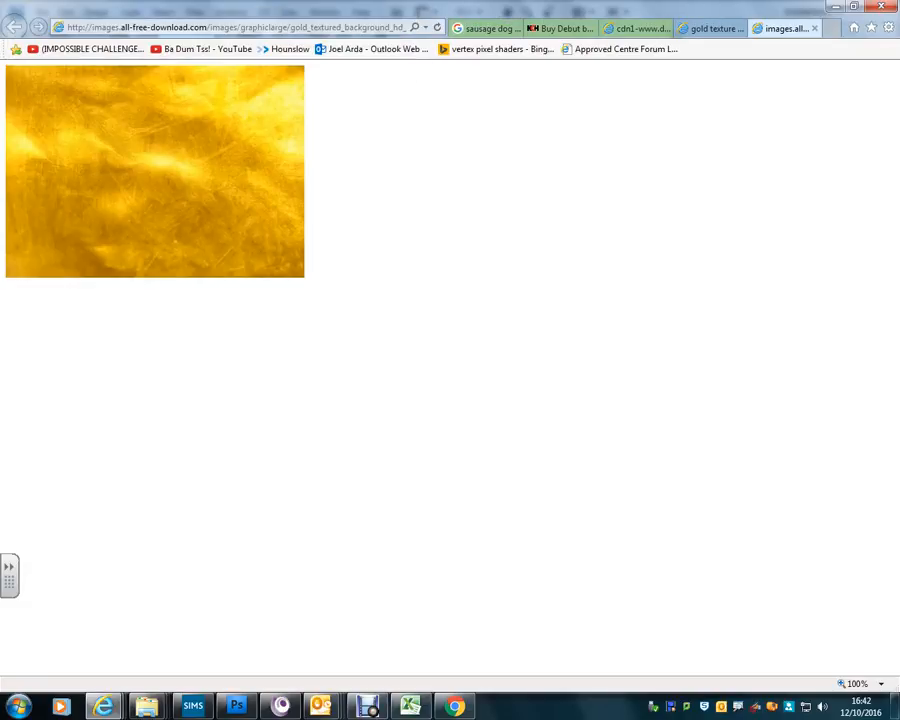
Step: Switch to Photoshop and close the sausage dog.jpg document without saving its changes
click(237, 706)
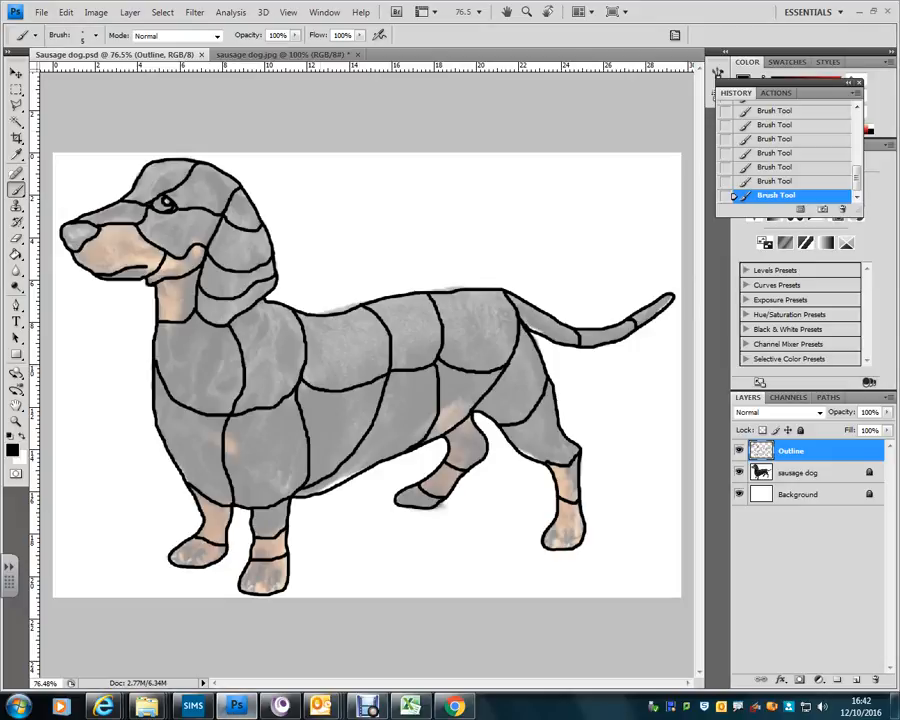
click(283, 55)
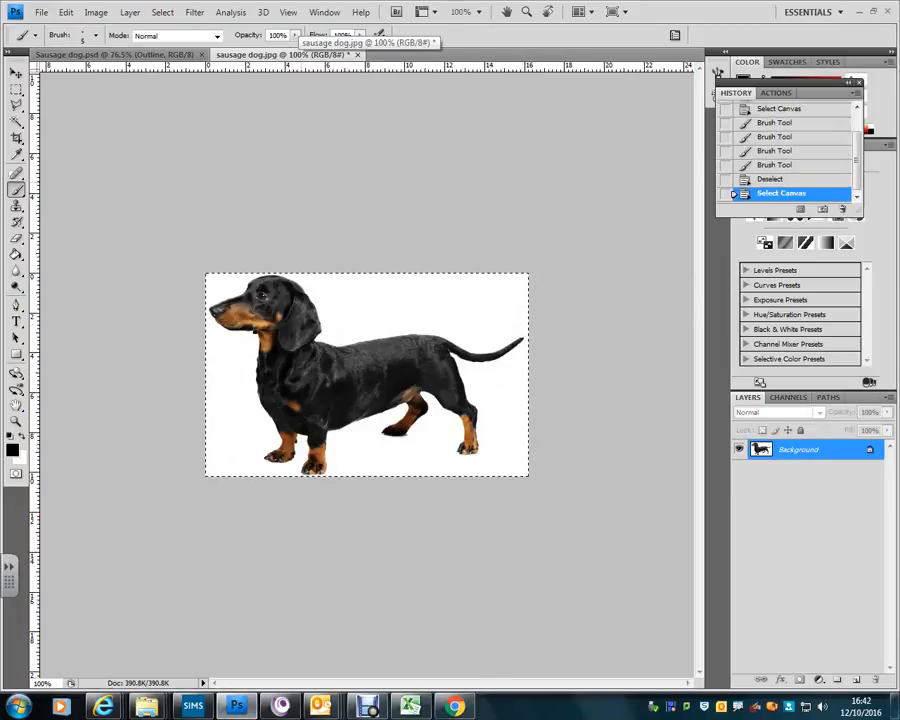
click(358, 55)
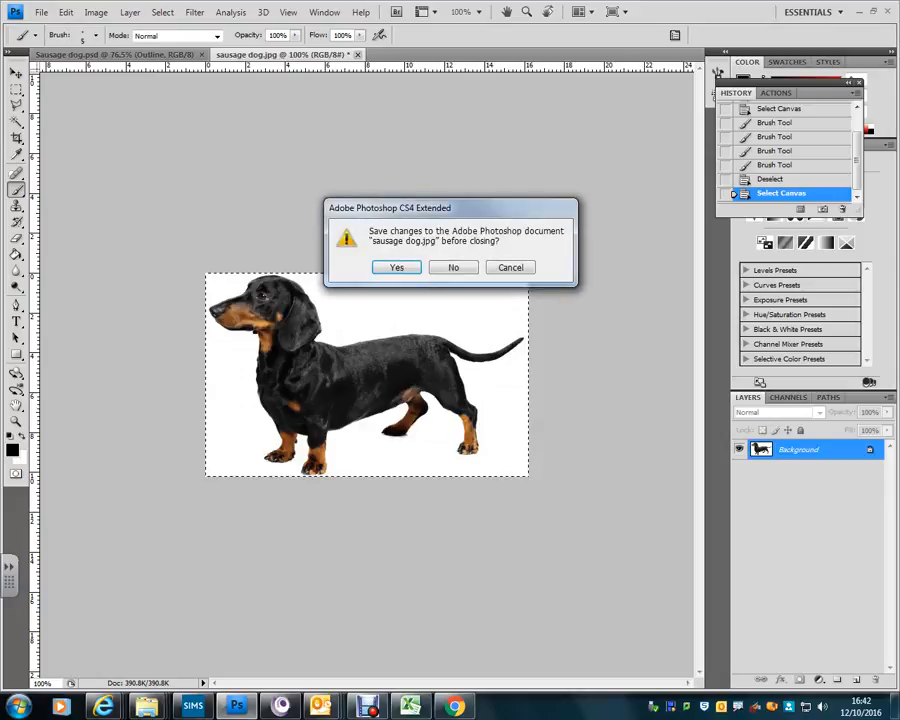
click(453, 264)
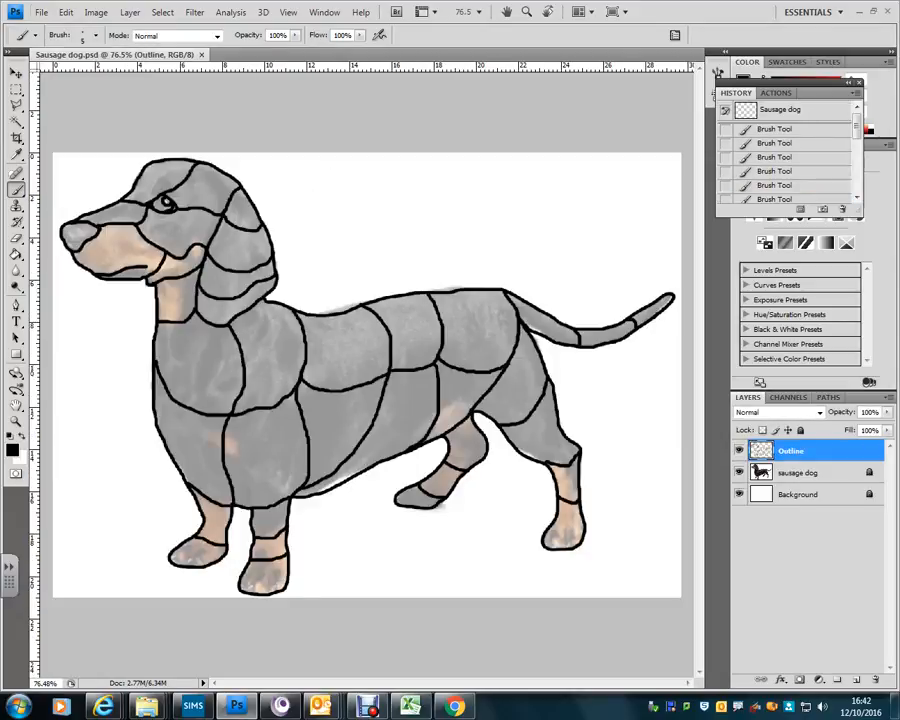
Step: Open the gold texture JPEG from the Images folder as a second document alongside Sausage dog.psd
click(41, 12)
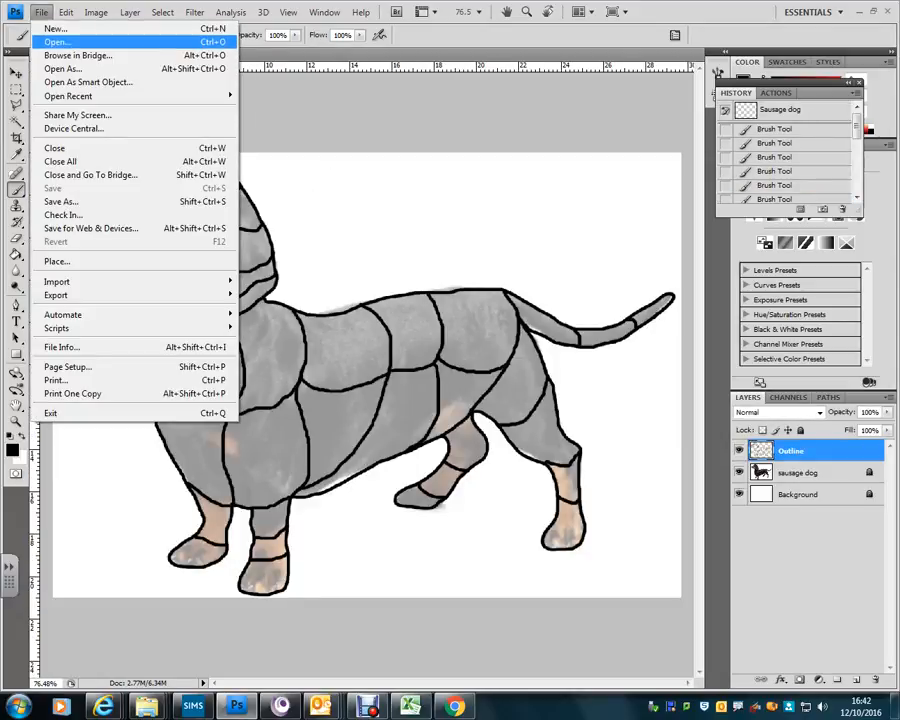
click(57, 41)
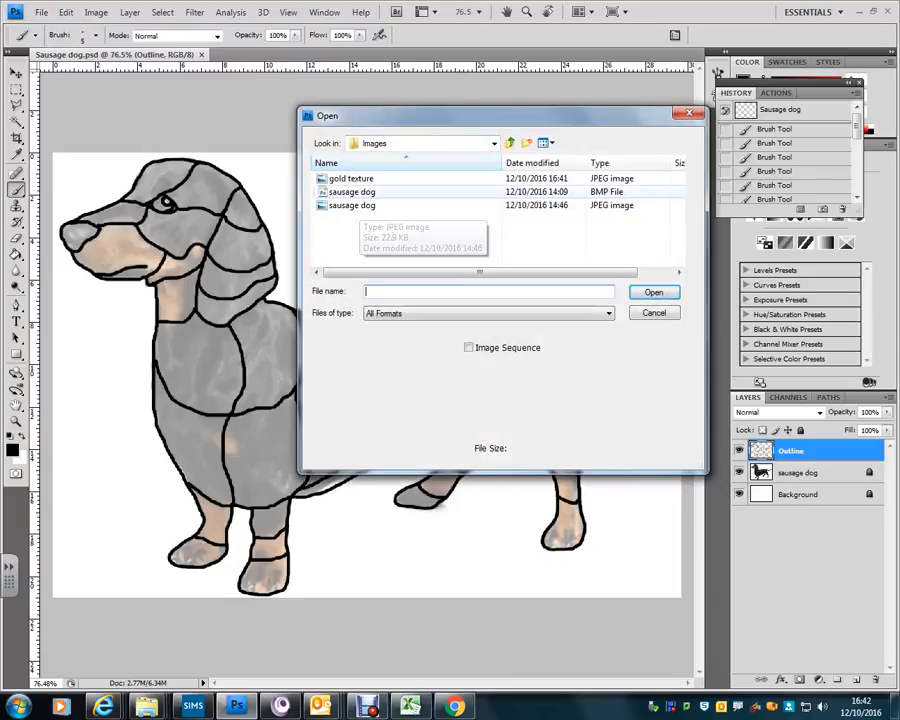
key(Escape)
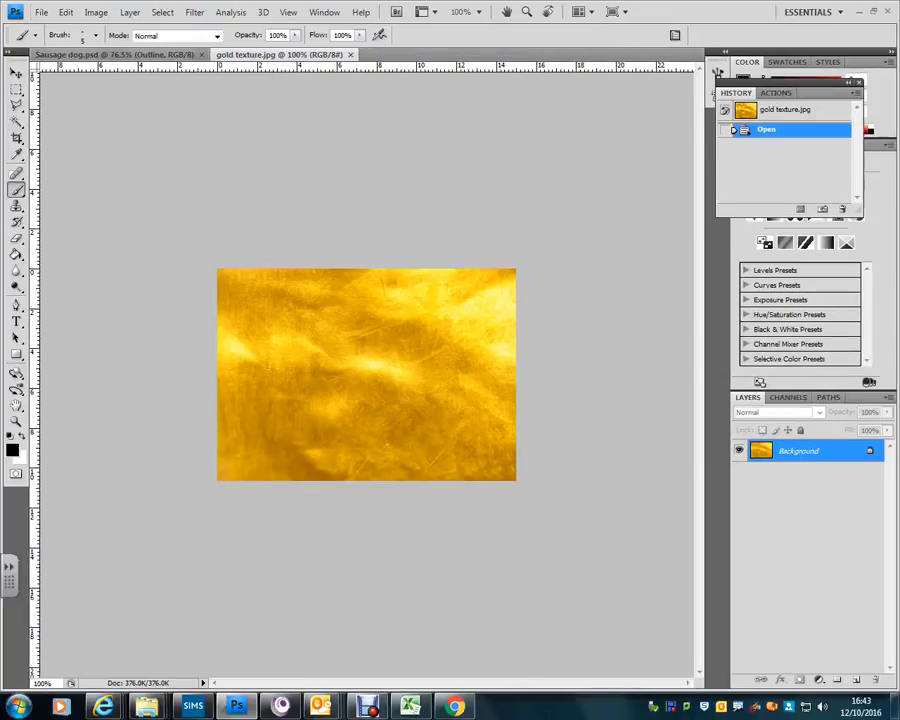
click(115, 55)
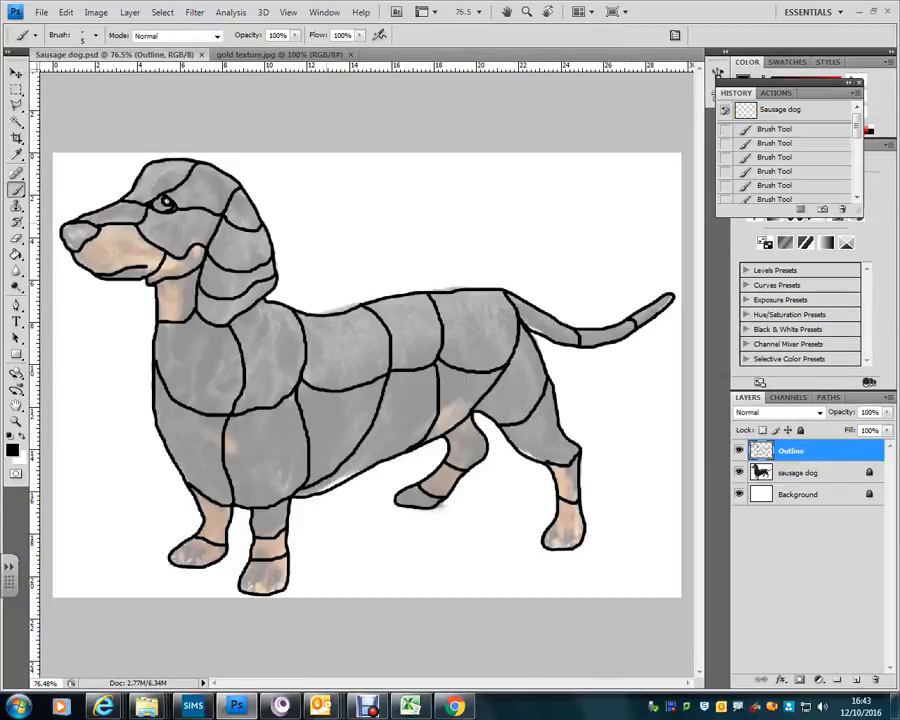
click(270, 54)
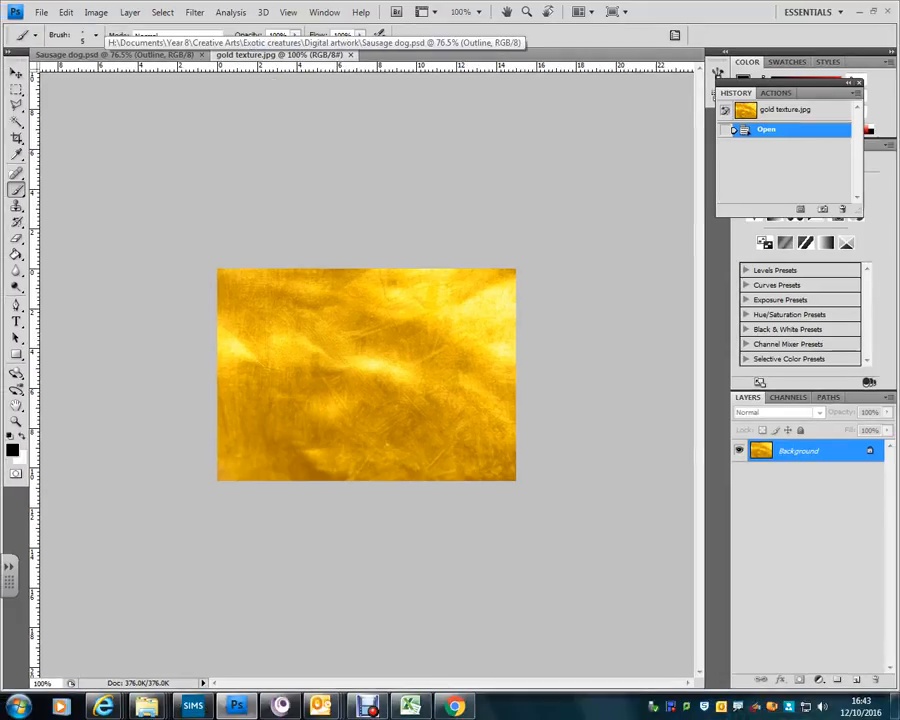
Step: Copy the whole gold texture image into Sausage dog.psd, undo the paste and return to the gold texture document
click(65, 12)
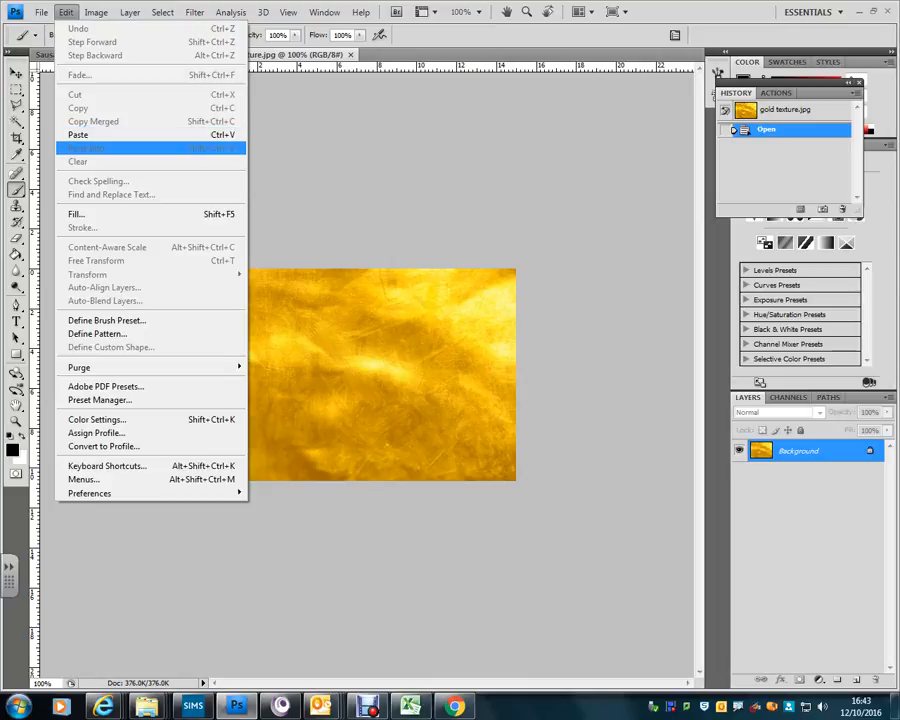
mouse_move(162, 12)
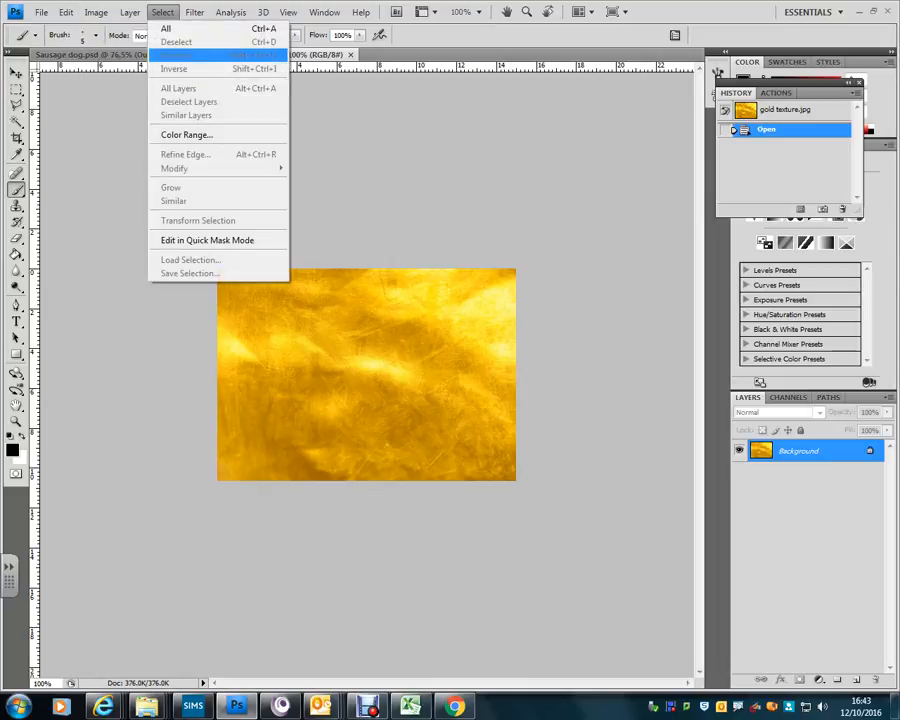
click(190, 28)
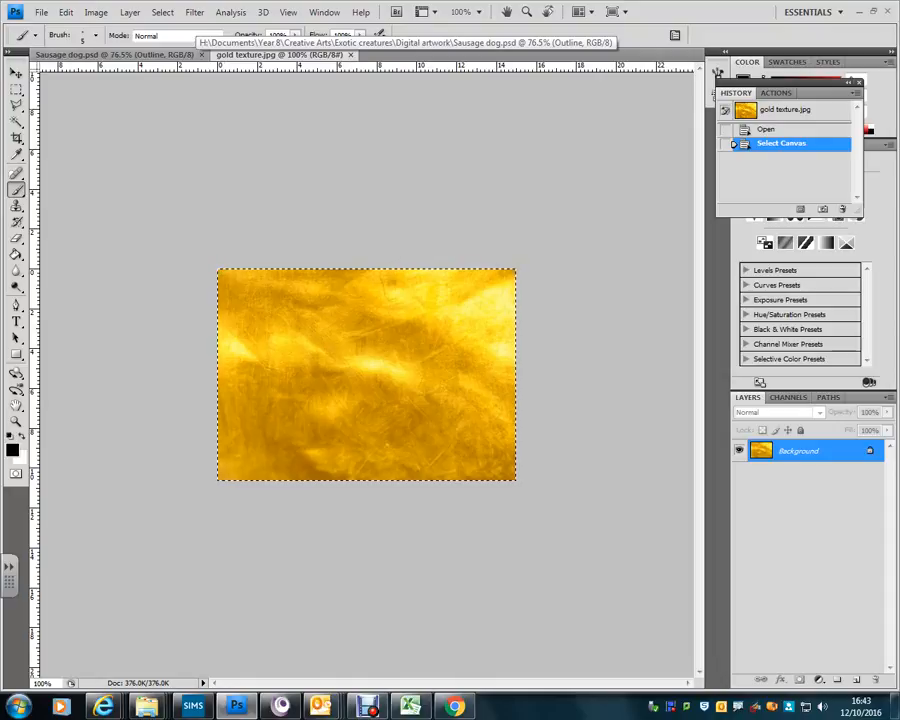
click(195, 54)
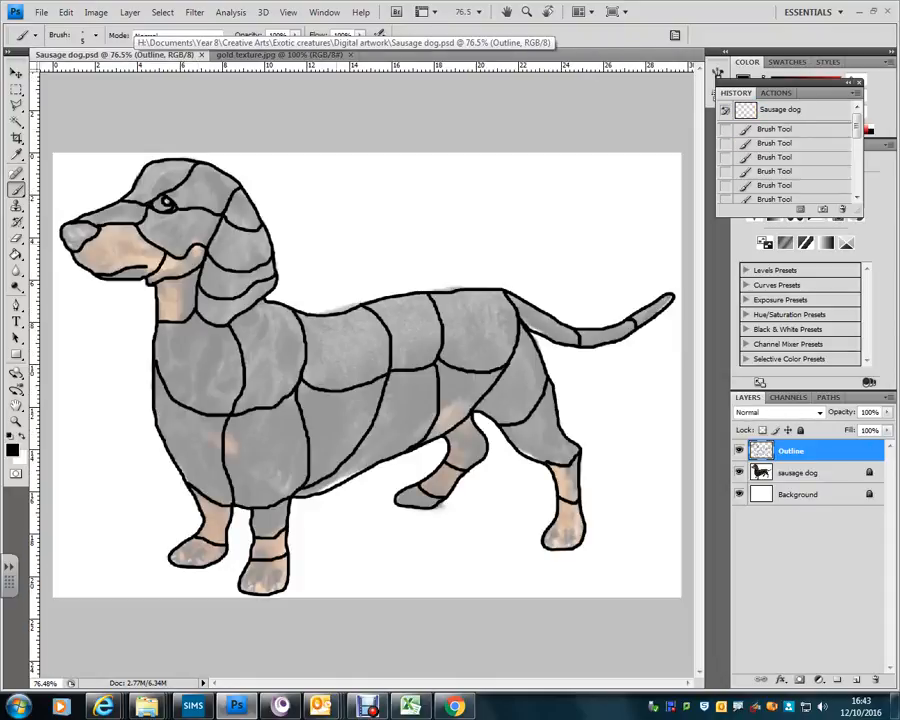
key(ctrl+v)
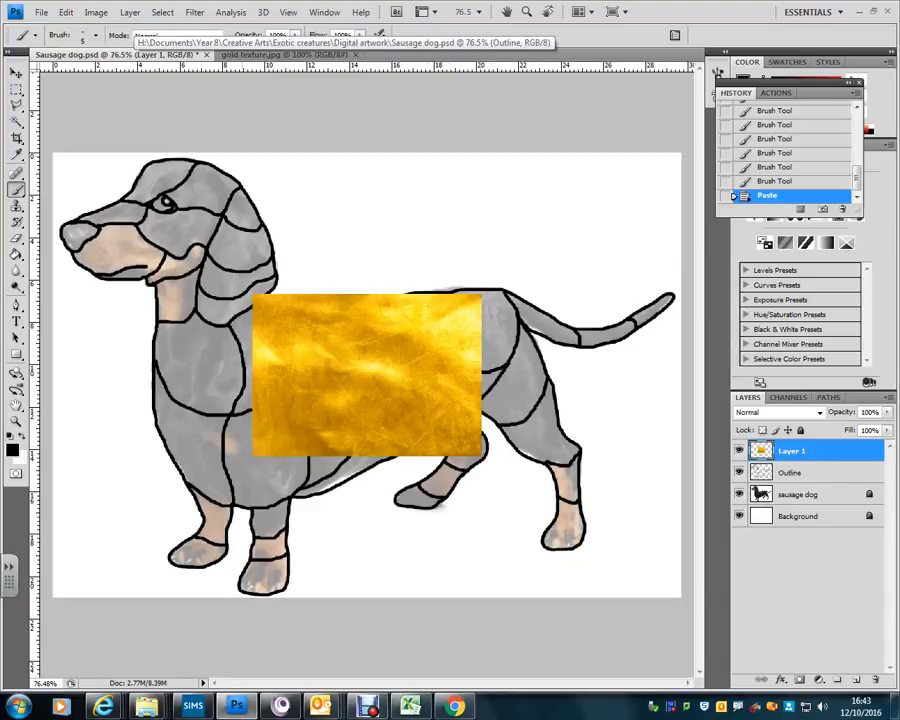
key(ctrl+z)
click(284, 55)
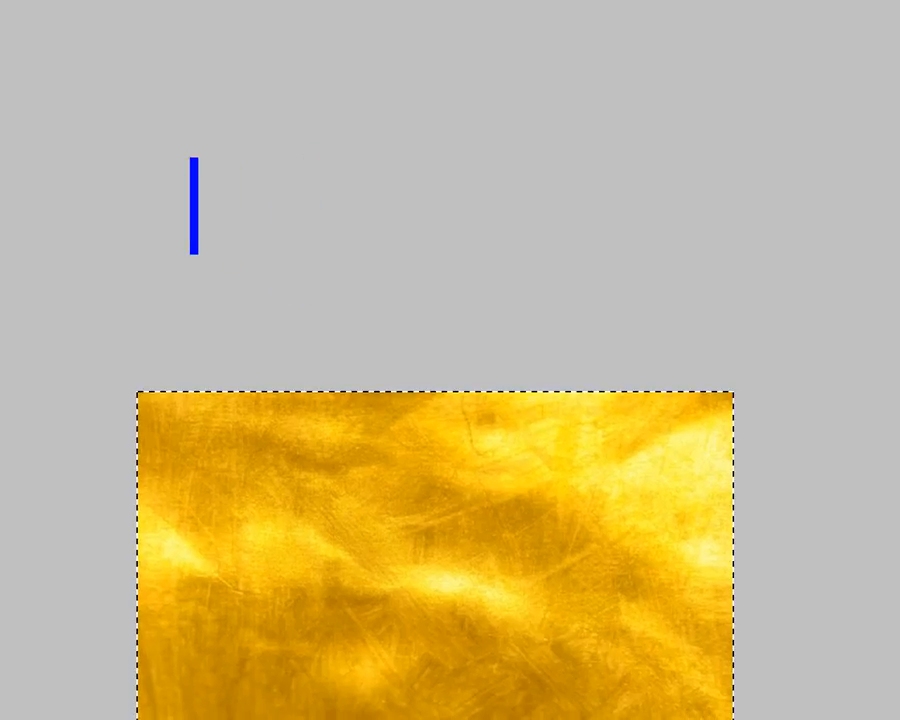
text(A C)
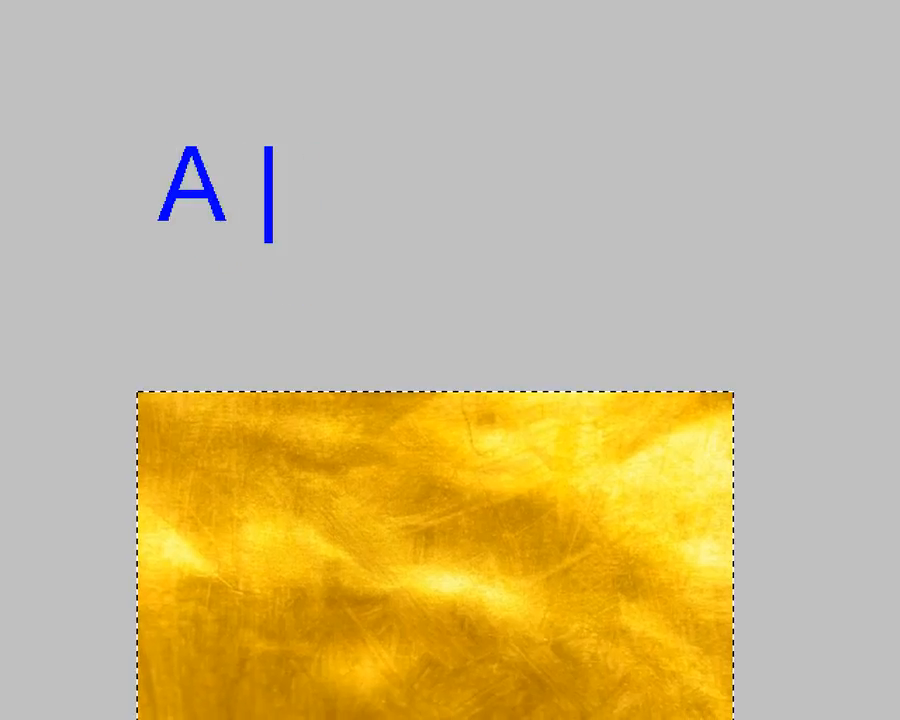
text( 2)
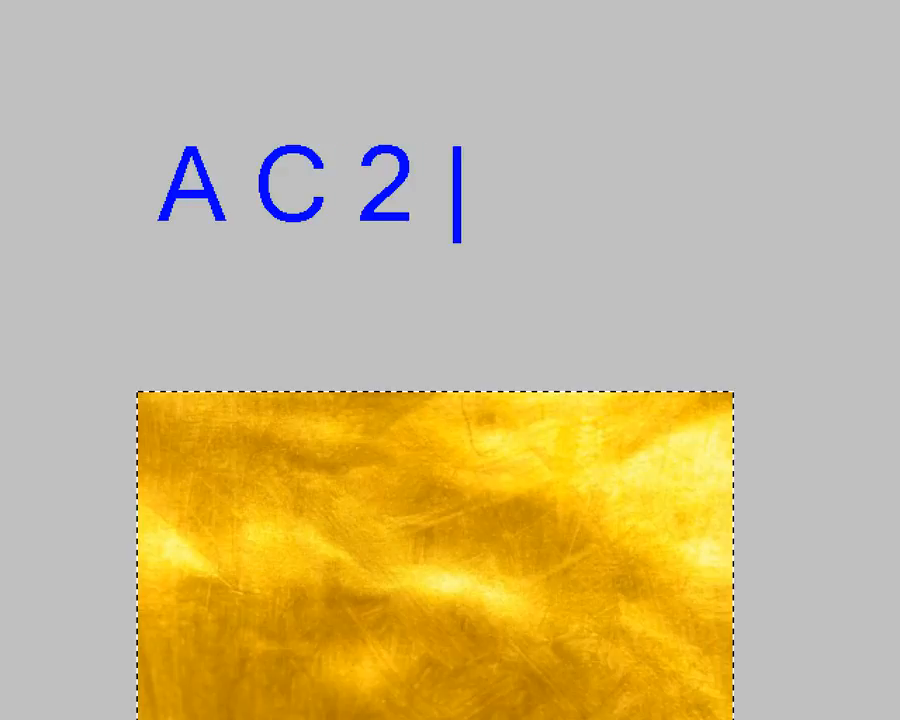
text( V)
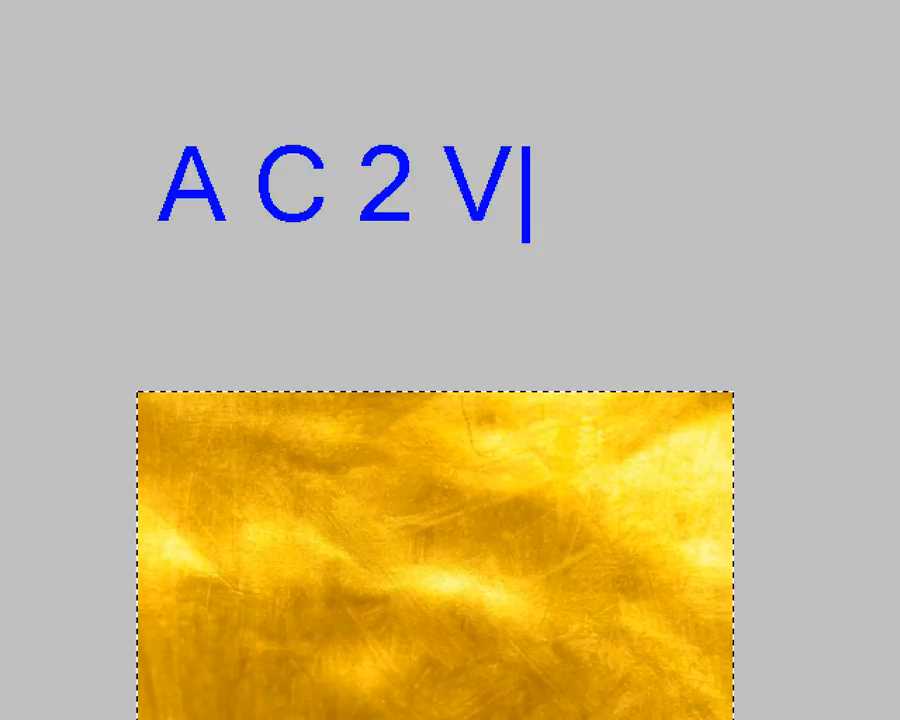
drag(124, 52, 643, 261)
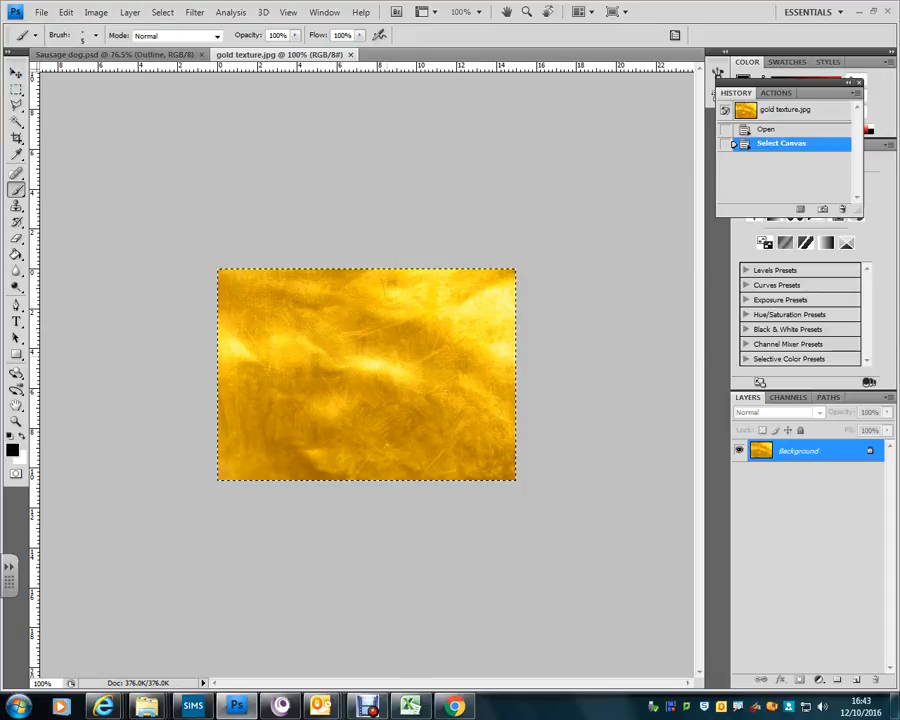
Step: Select and copy the entire gold texture image and paste it into Sausage dog.psd as a new layer
key(ctrl+a)
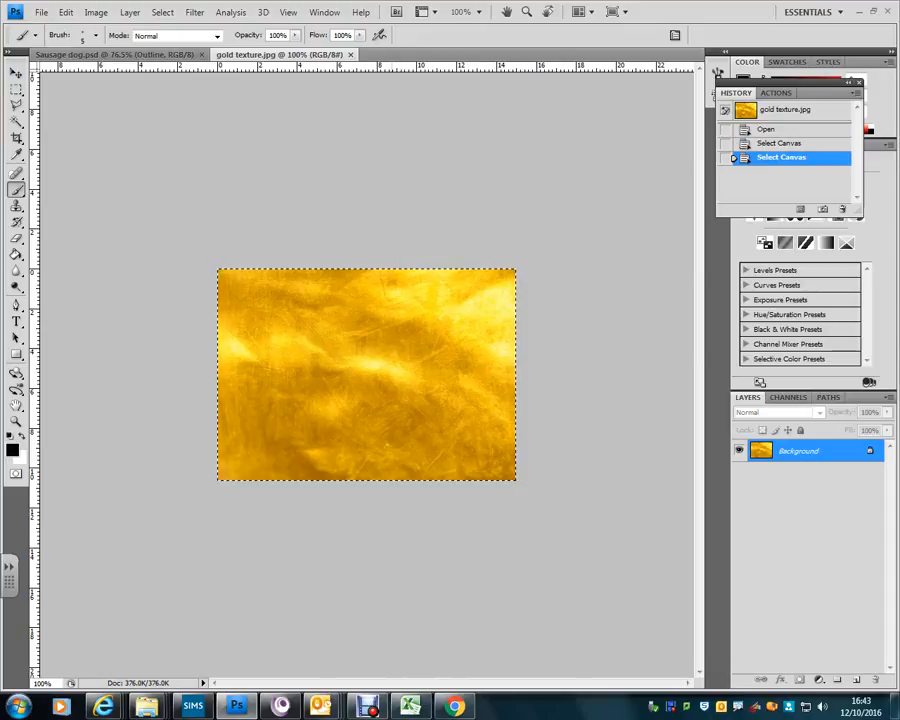
key(ctrl+Tab)
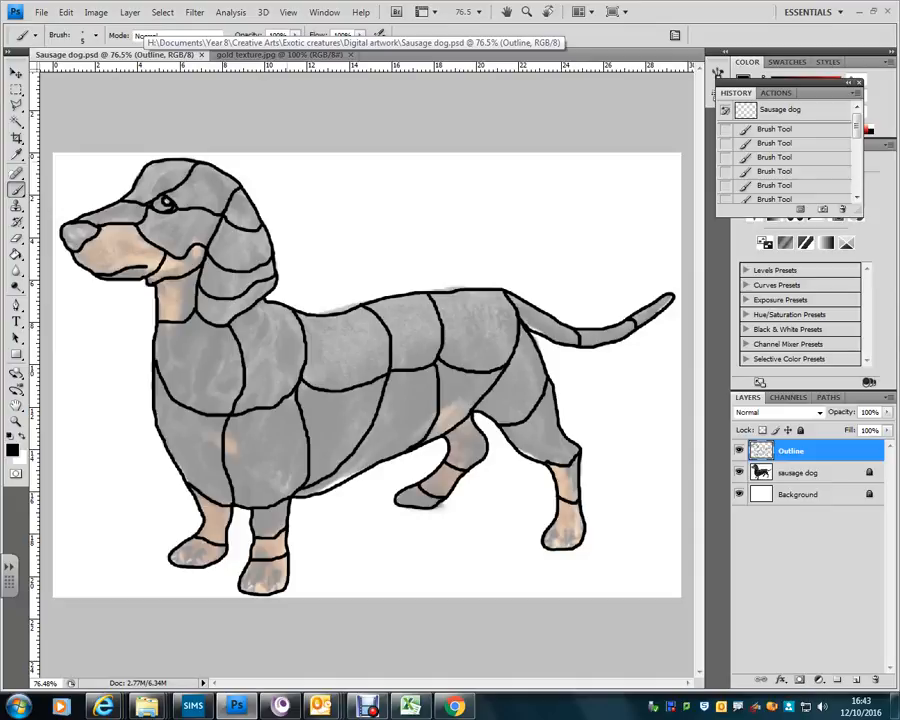
key(ctrl+v)
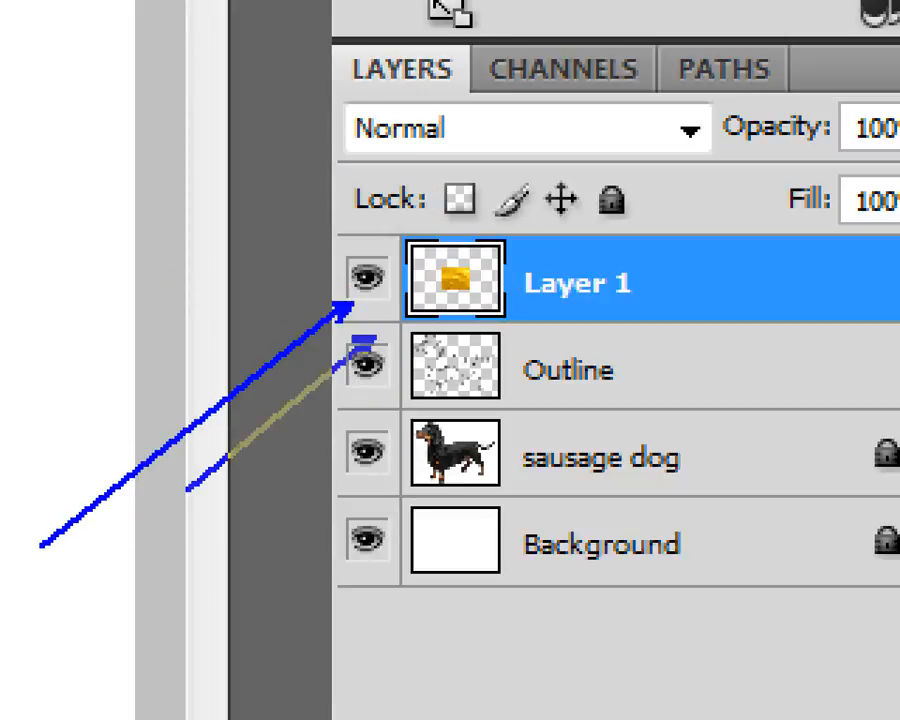
drag(350, 457, 124, 596)
drag(362, 541, 180, 675)
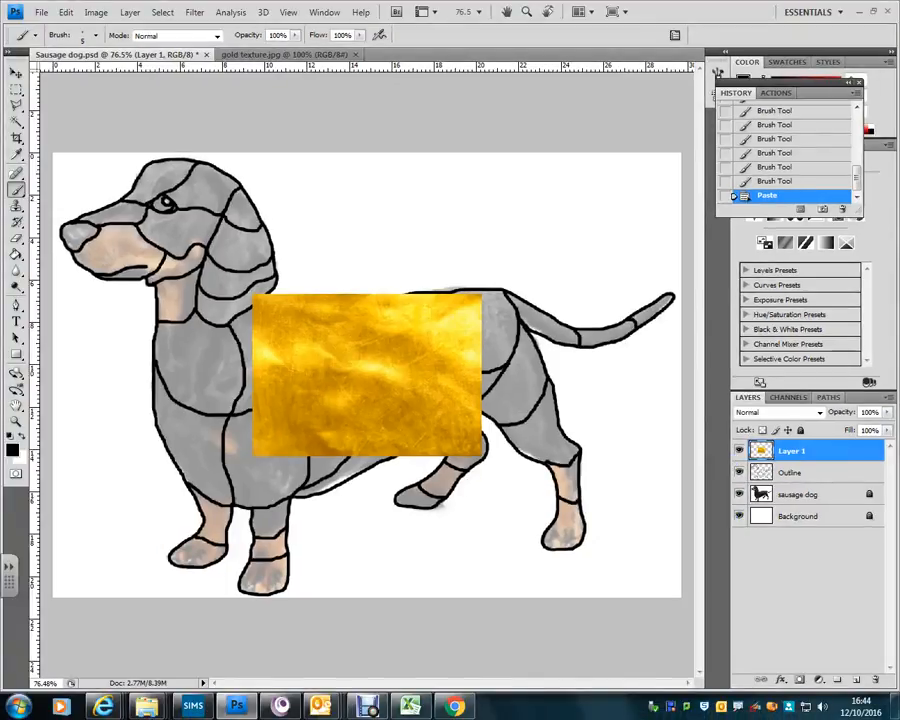
Step: Rename the pasted layer "Gold texture" and move it between the Outline and sausage dog layers
double_click(792, 451)
text(Gold texture)
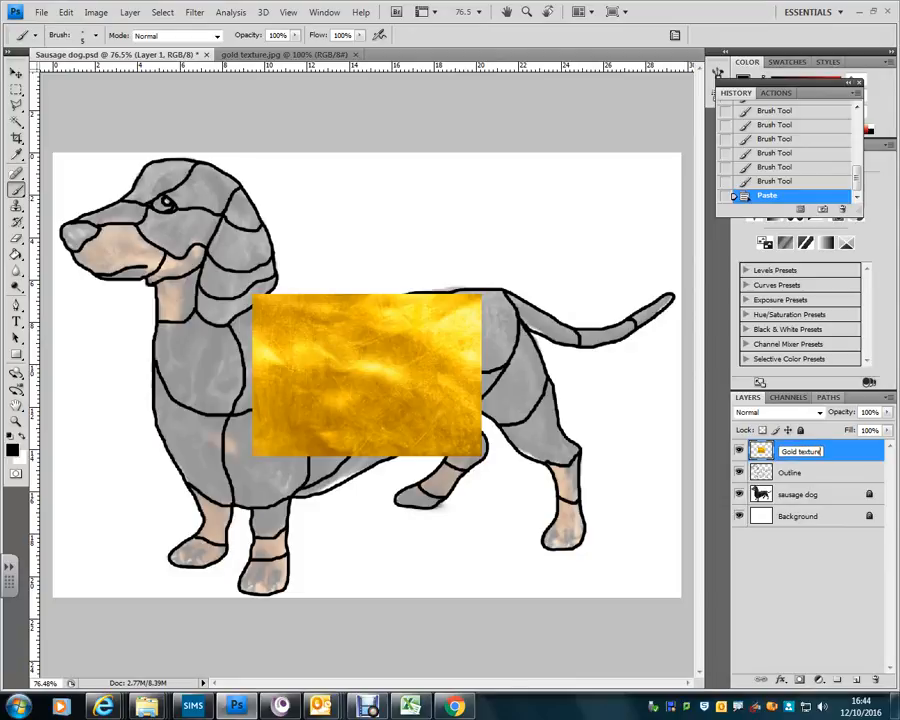
key(Return)
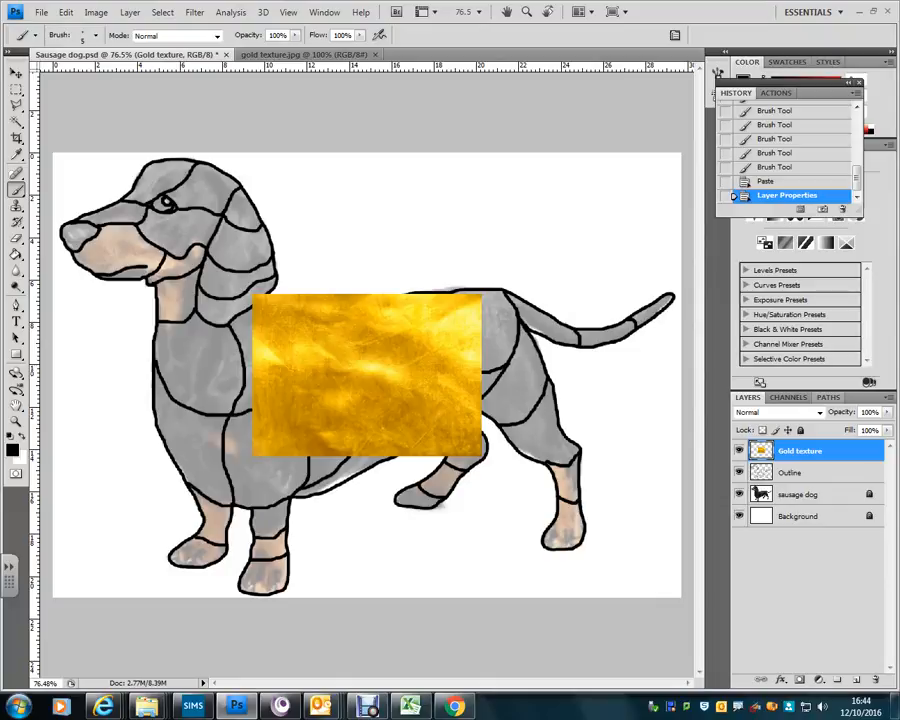
drag(800, 451, 806, 497)
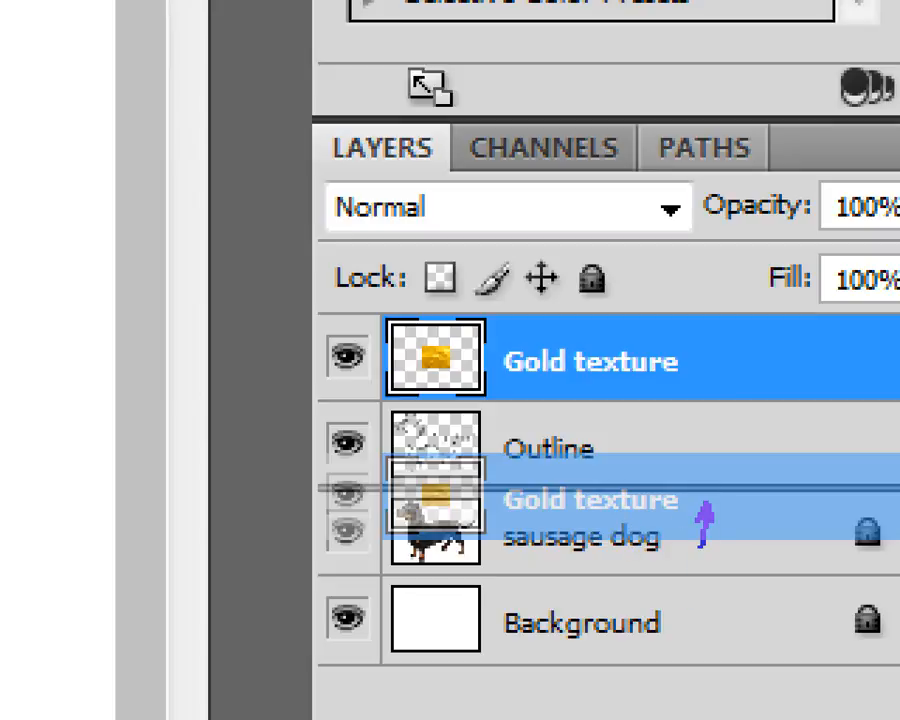
drag(702, 547, 684, 609)
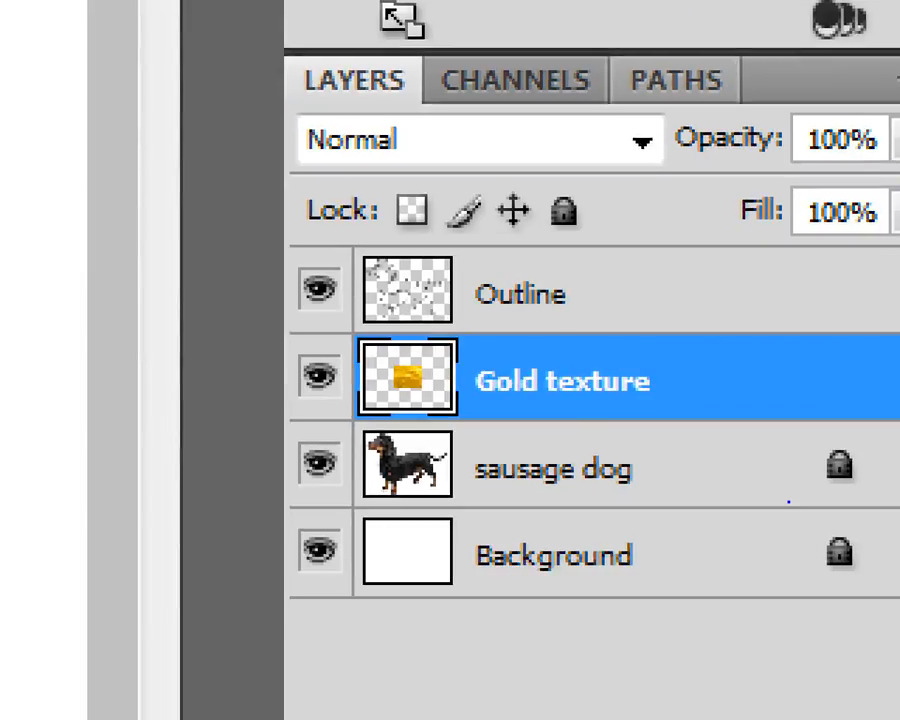
drag(570, 293, 571, 450)
drag(651, 409, 811, 524)
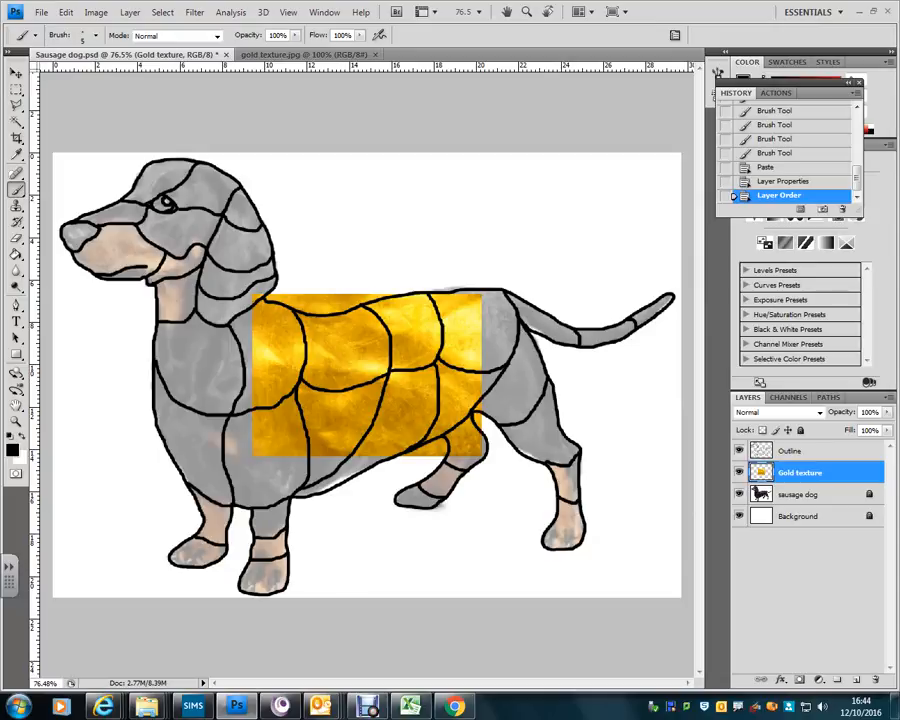
Step: Lock the Outline layer completely and test the lock by trying to paint on it with the Brush tool
click(800, 451)
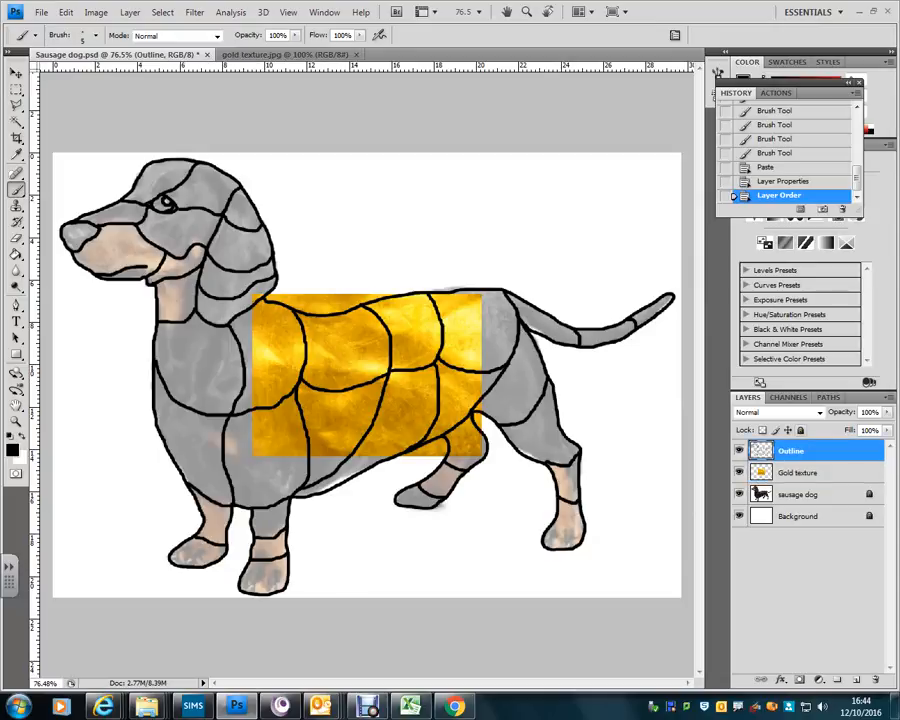
click(801, 430)
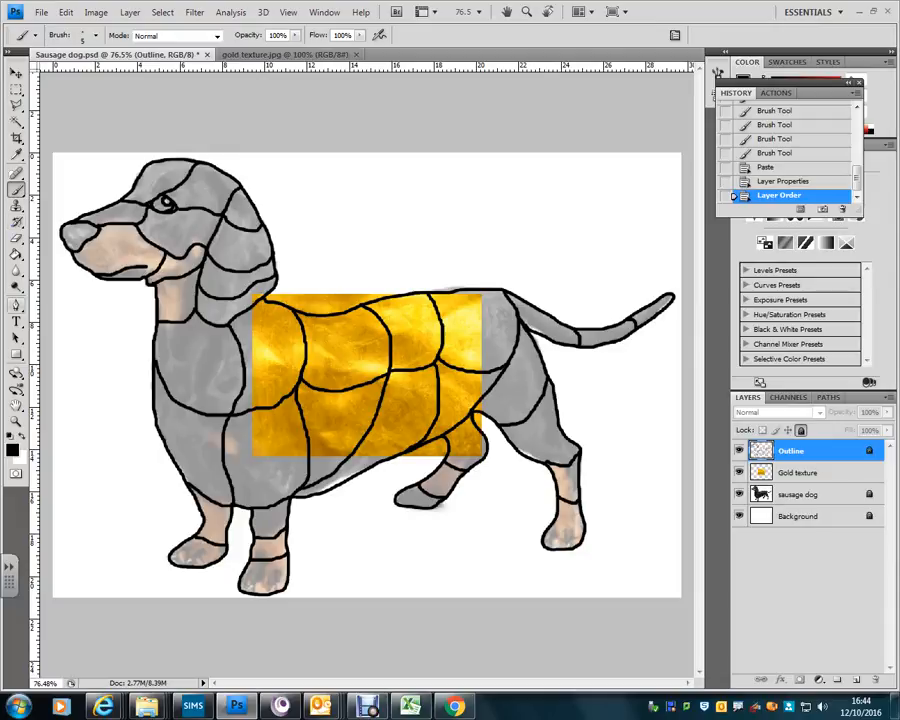
click(370, 350)
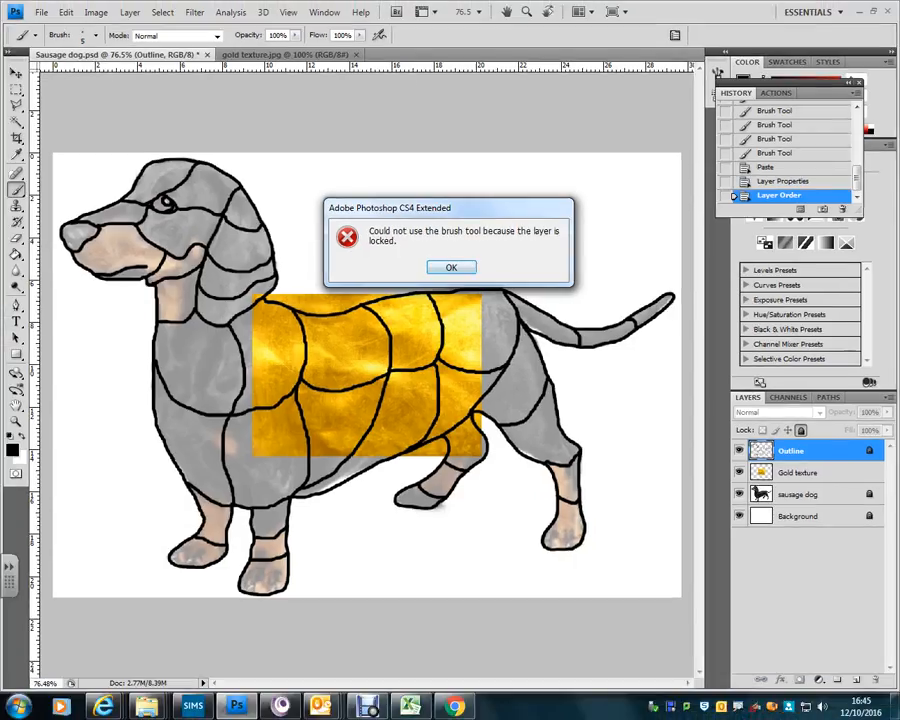
key(Return)
Step: Select the Gold texture layer and set the Eraser to a hard round brush, 60 px in diameter with 100% hardness
click(798, 473)
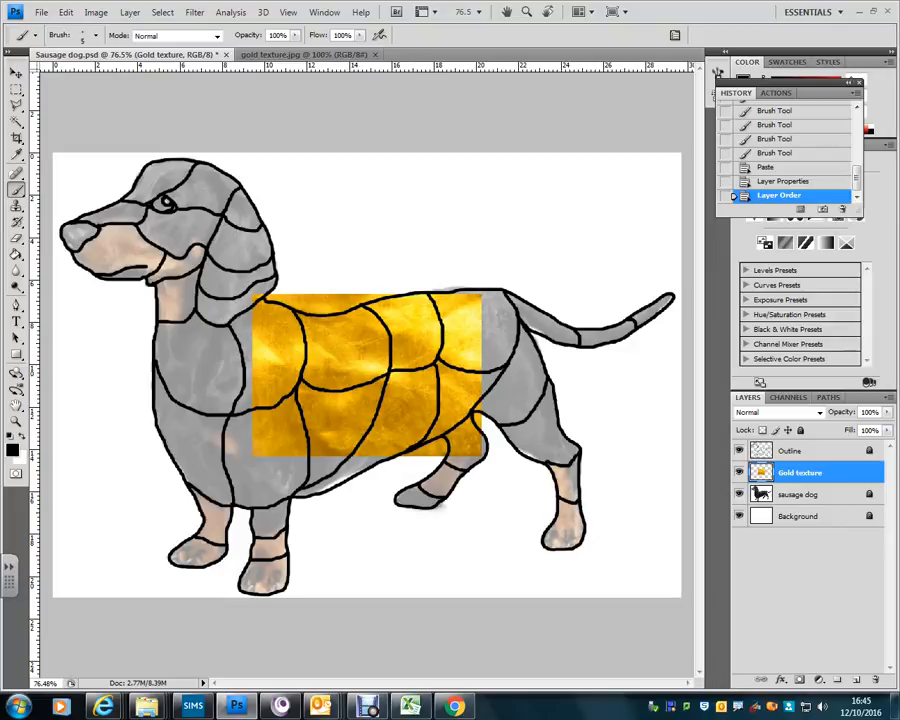
click(16, 238)
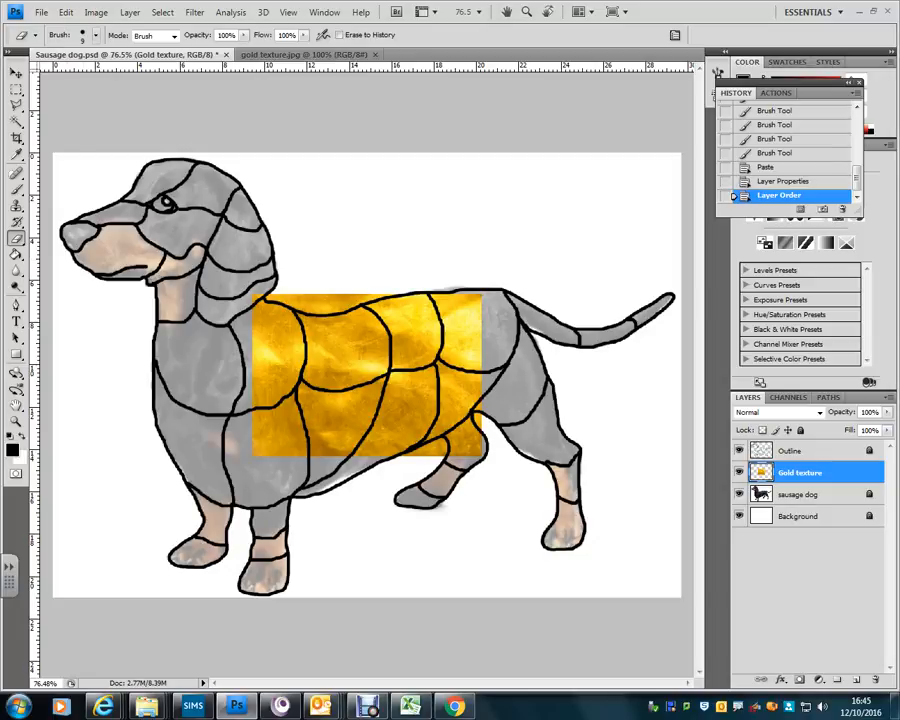
click(96, 35)
click(75, 215)
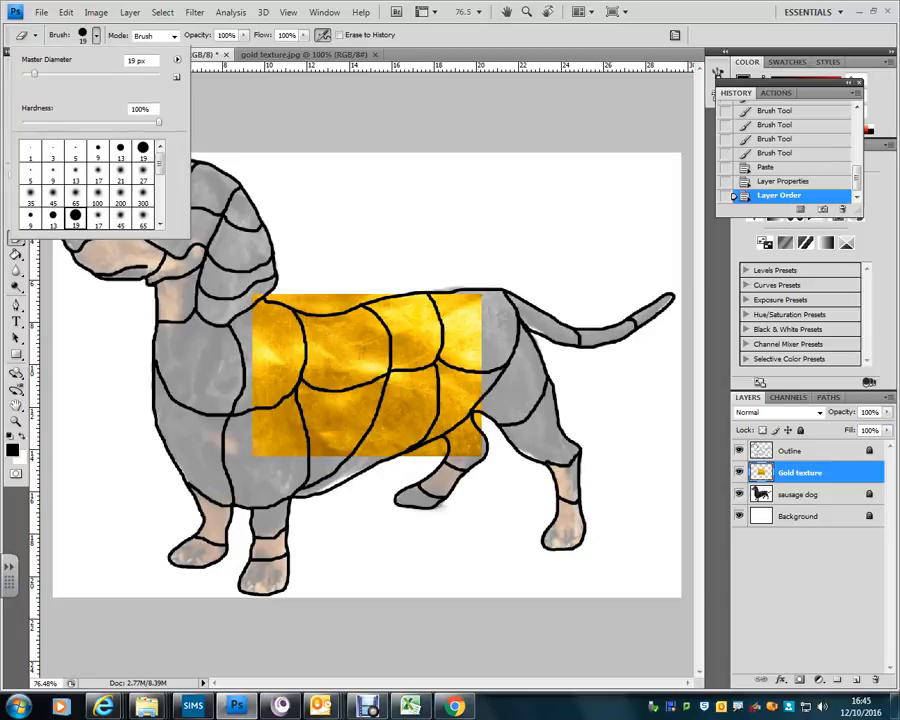
mouse_move(160, 163)
mouse_down()
mouse_move(160, 185)
mouse_move(160, 165)
mouse_up()
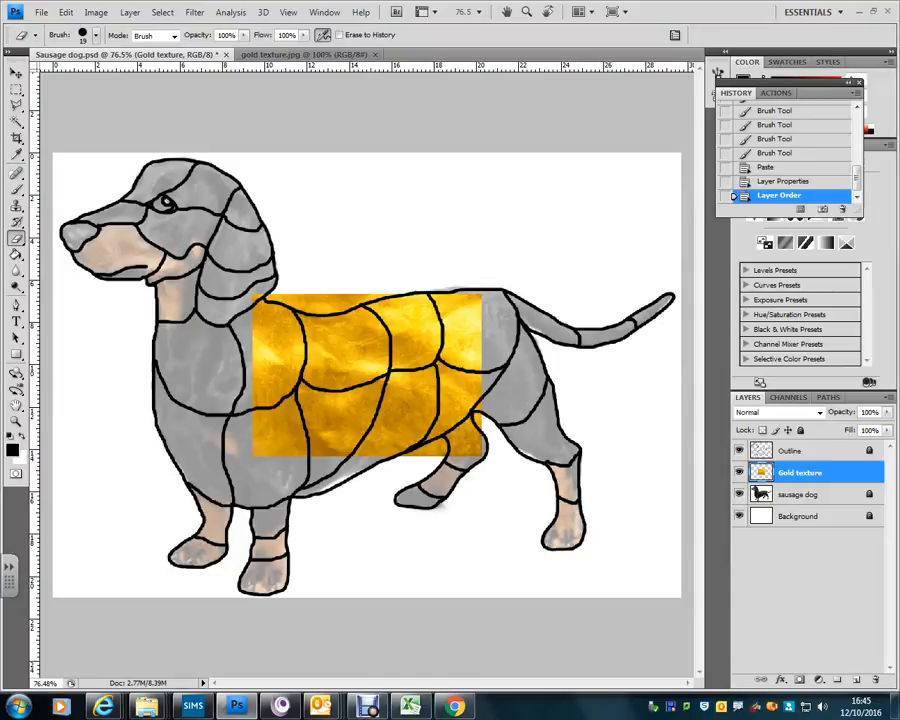
click(95, 35)
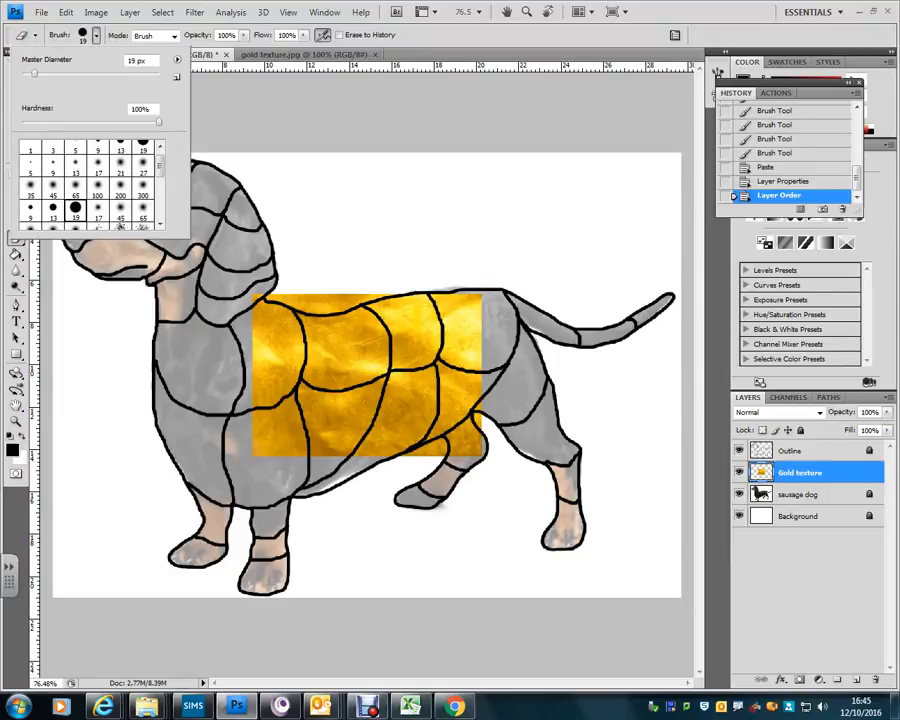
drag(23, 52, 33, 52)
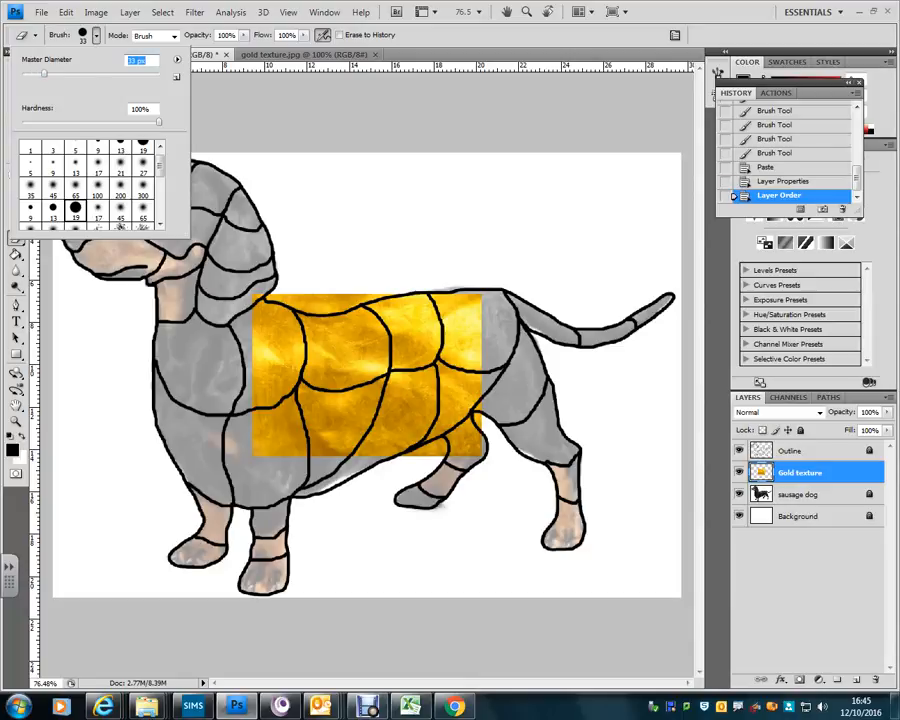
drag(31, 52, 55, 52)
drag(52, 52, 46, 52)
Step: Erase the gold texture over the dog's shoulder and chest sections and most of the gold along its belly
drag(299, 430, 268, 340)
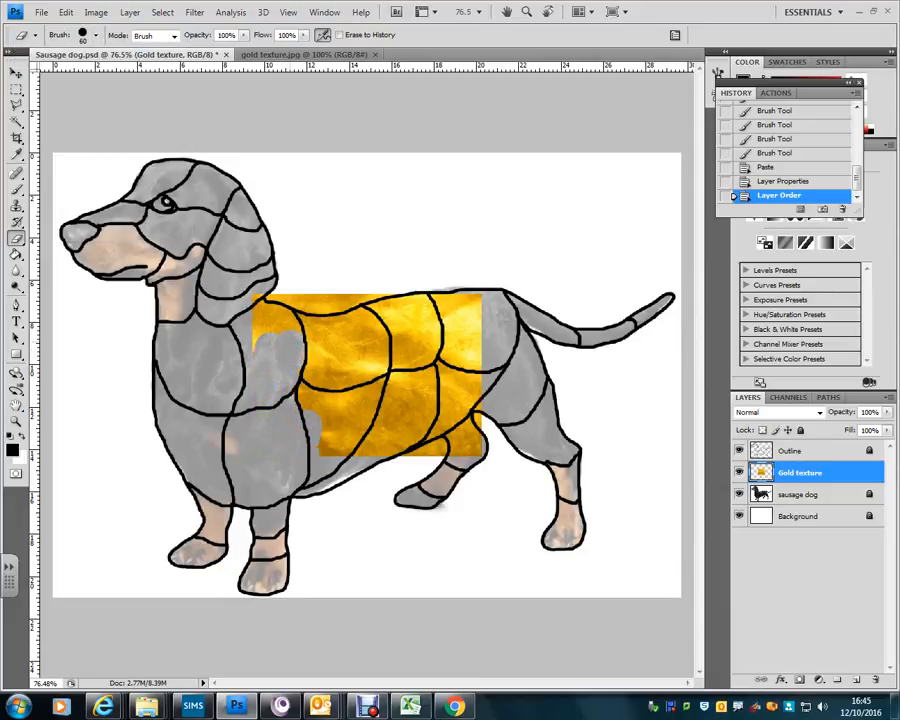
mouse_move(281, 334)
mouse_down()
mouse_move(266, 300)
mouse_move(253, 312)
mouse_move(252, 338)
mouse_up()
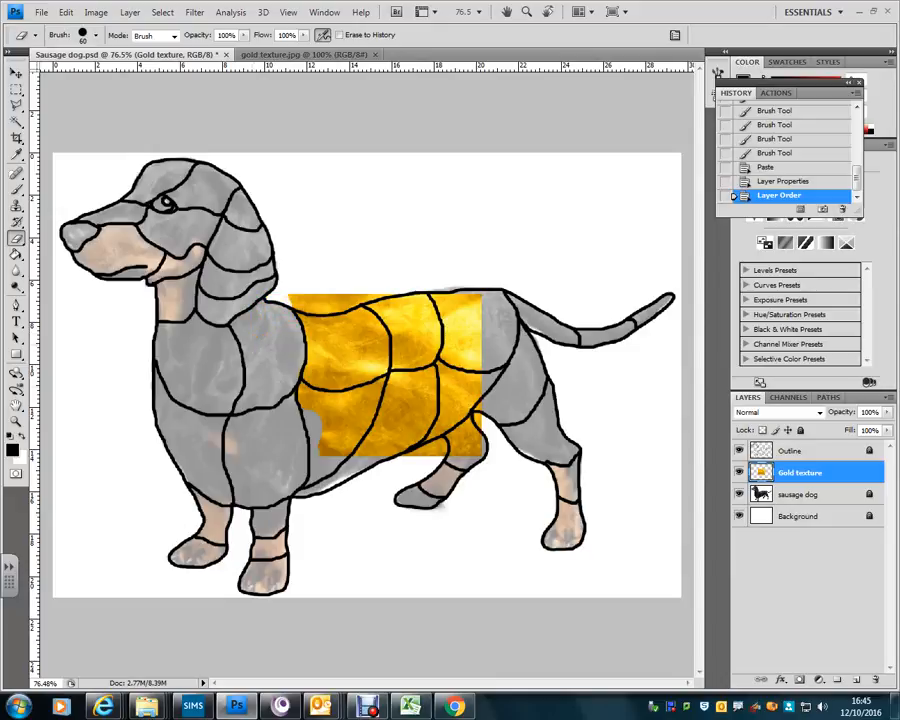
mouse_move(305, 395)
mouse_down()
mouse_move(340, 420)
mouse_move(335, 442)
mouse_move(455, 440)
mouse_move(470, 427)
mouse_move(396, 409)
mouse_move(328, 408)
mouse_up()
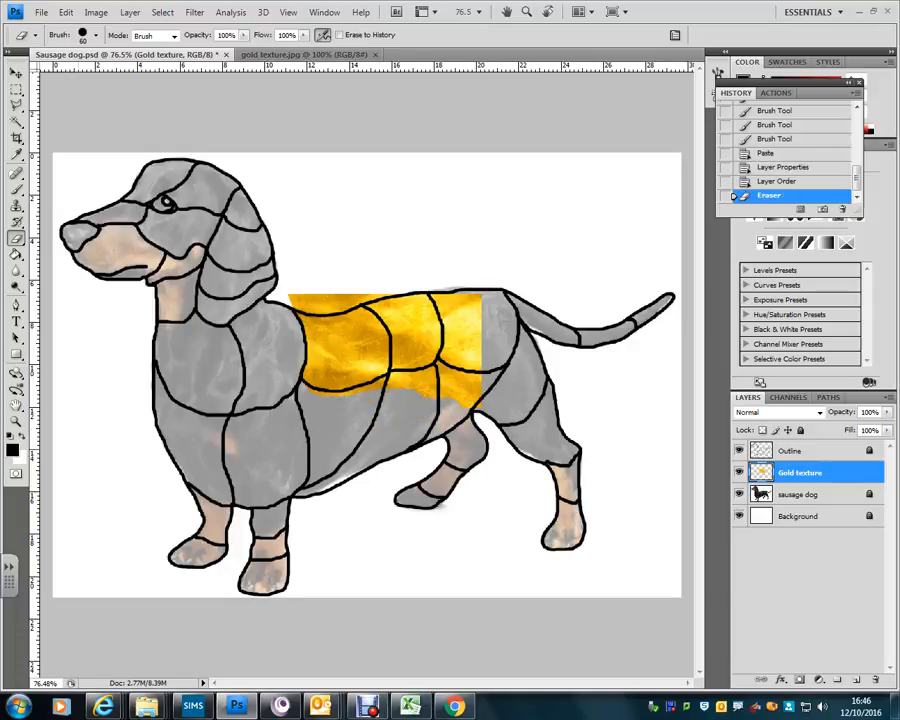
Step: Zoom in to 200% on the remaining gold along the dog's back and reactivate the Eraser tool
click(16, 421)
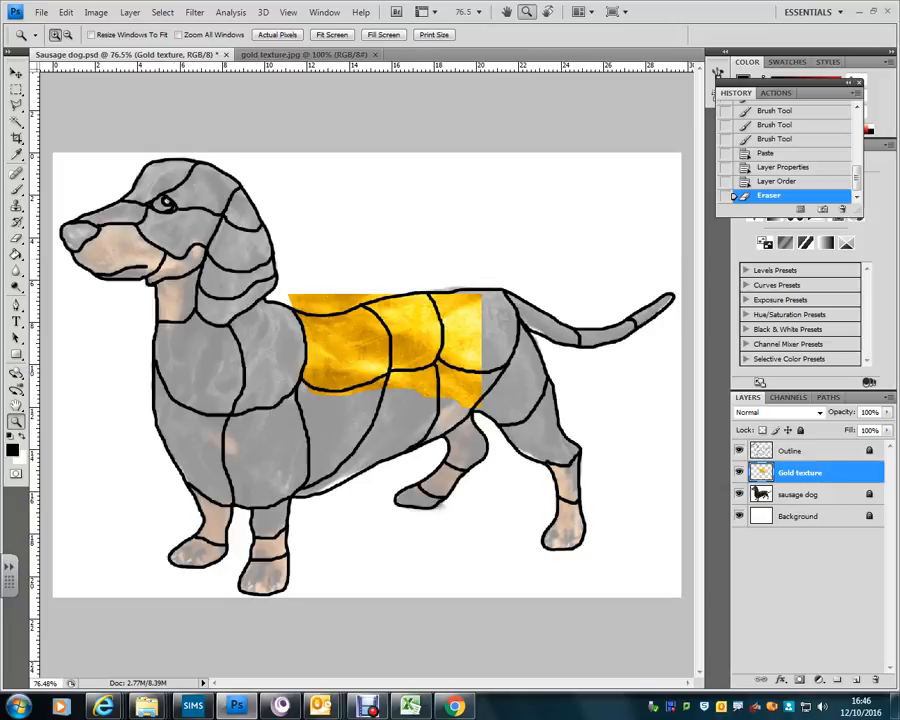
drag(237, 305, 498, 432)
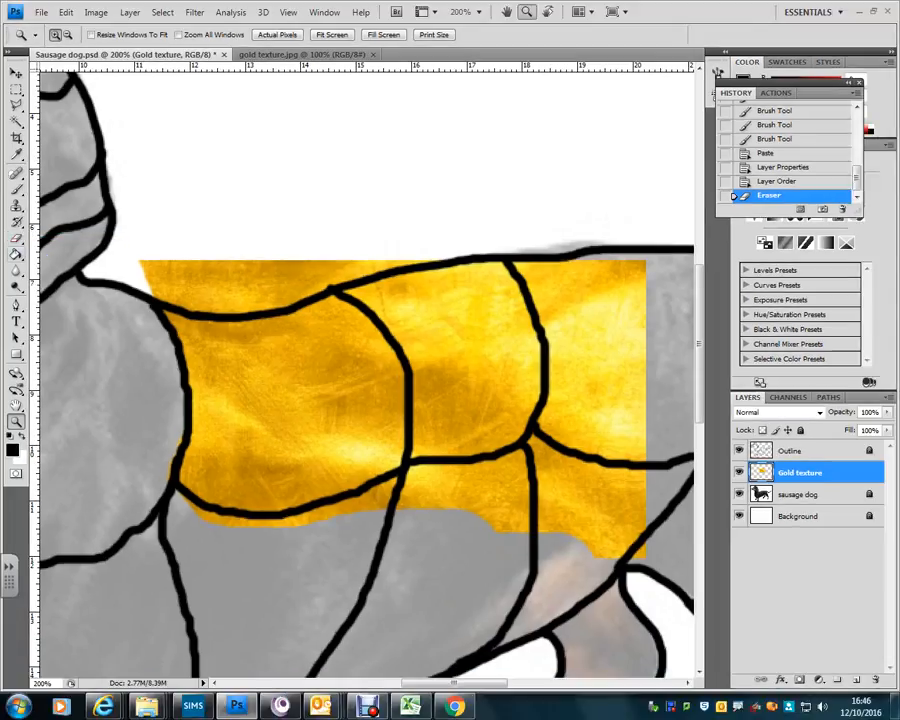
click(17, 237)
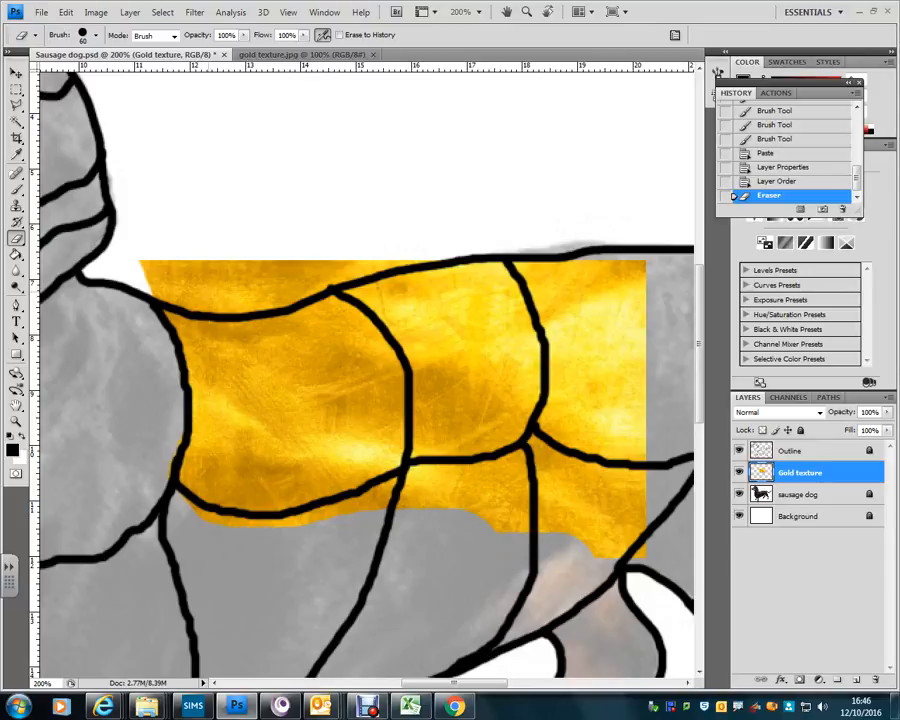
click(209, 280)
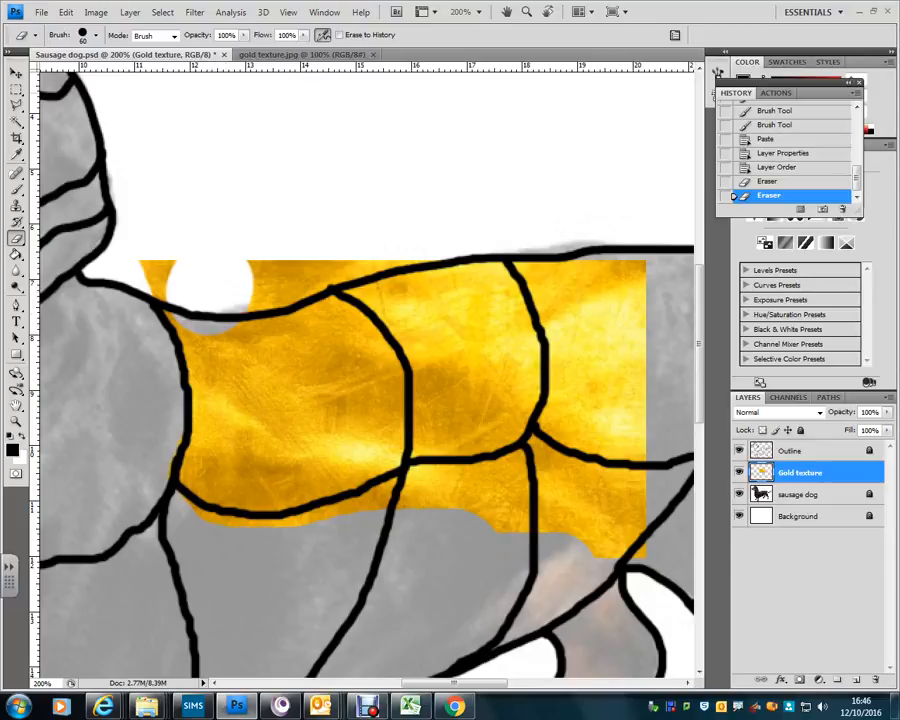
click(66, 12)
click(88, 29)
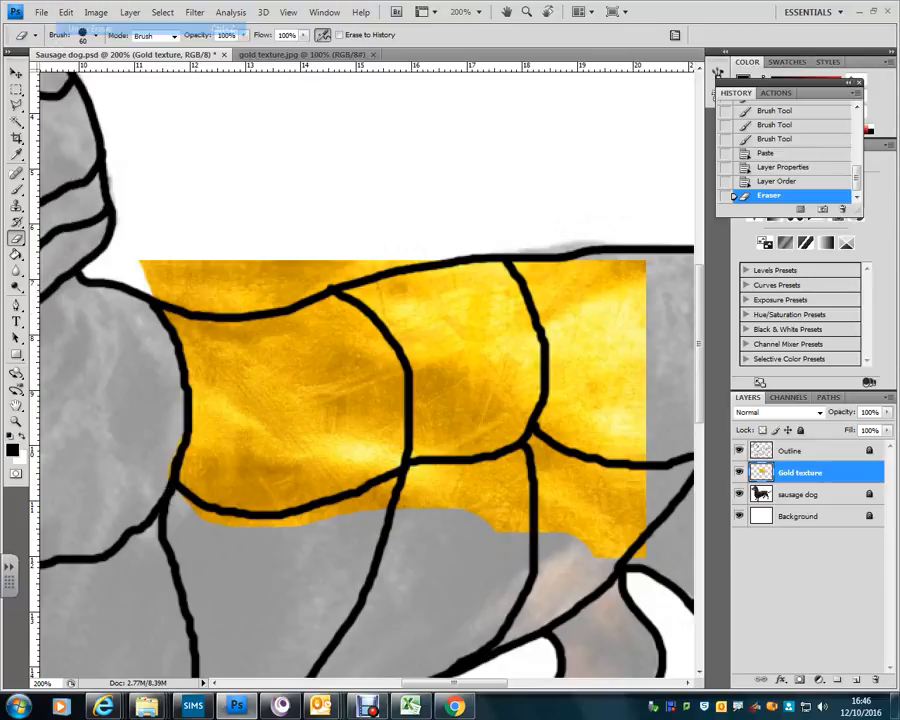
Step: Reduce the Eraser's diameter to 34 px and erase the gold above the outline of the dog's back
click(96, 35)
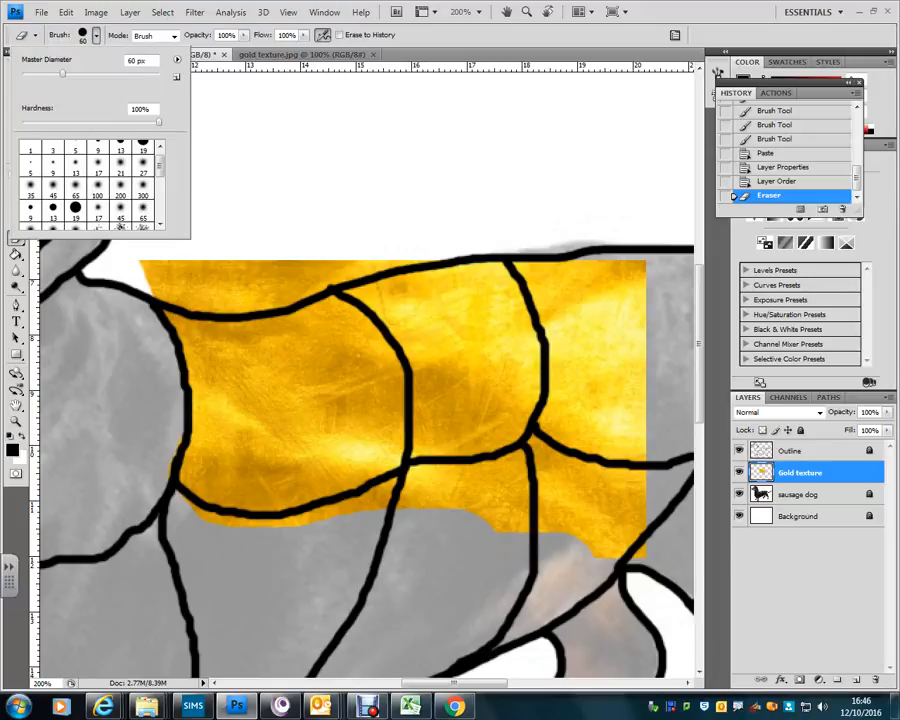
drag(62, 74, 45, 74)
mouse_move(200, 267)
mouse_down()
mouse_move(172, 263)
mouse_move(165, 282)
mouse_move(230, 286)
mouse_move(320, 270)
mouse_up()
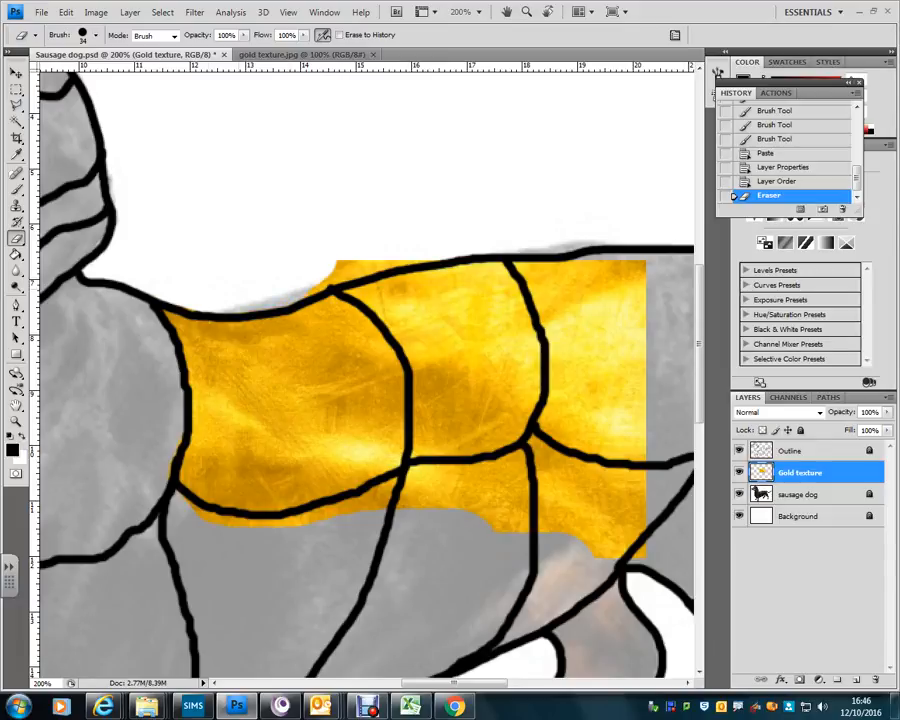
drag(181, 272, 171, 272)
mouse_move(352, 233)
mouse_down()
mouse_move(296, 260)
mouse_move(470, 228)
mouse_up()
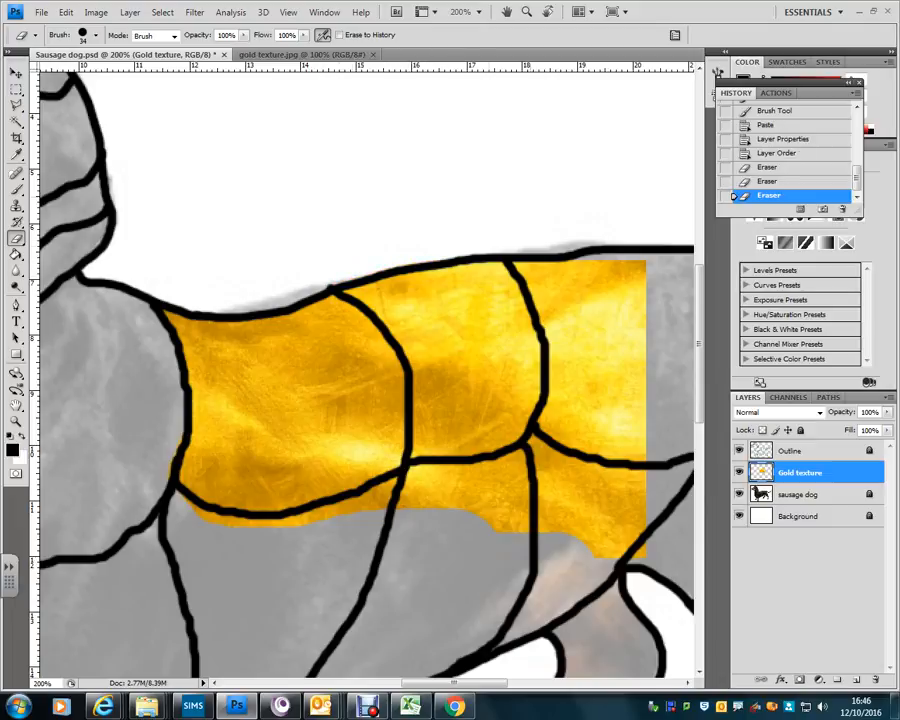
Step: Erase the gold from the rear body sections up to the rear outline of the back section just behind the shoulder
mouse_move(483, 482)
mouse_down()
mouse_move(510, 282)
mouse_move(535, 377)
mouse_move(545, 537)
mouse_move(610, 317)
mouse_move(575, 327)
mouse_move(560, 287)
mouse_up()
mouse_move(590, 330)
mouse_down()
mouse_move(635, 500)
mouse_move(635, 570)
mouse_up()
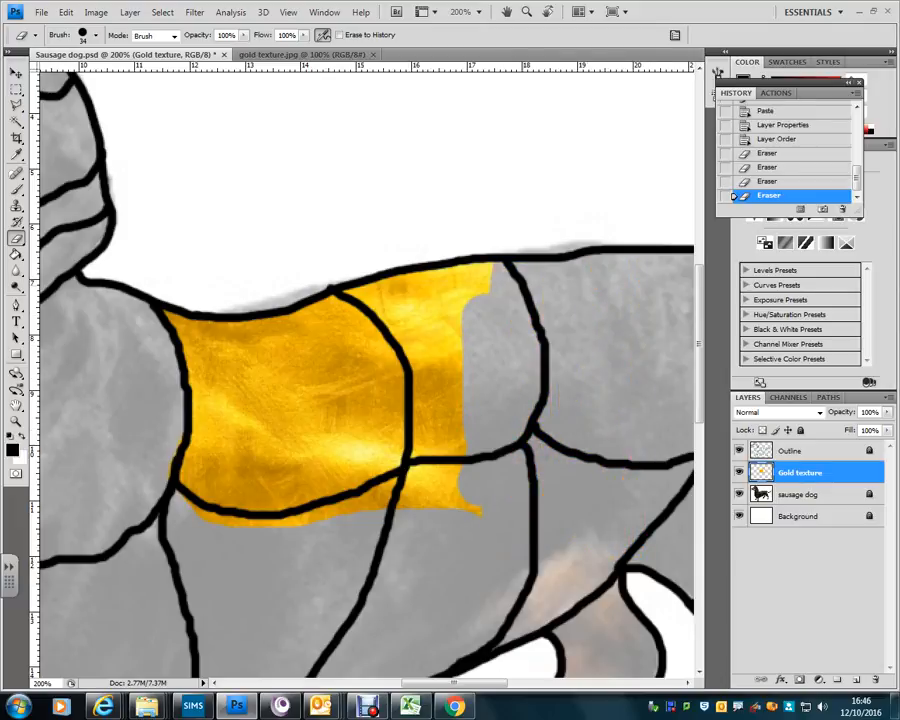
mouse_move(508, 272)
mouse_down()
mouse_move(501, 268)
mouse_move(472, 342)
mouse_move(481, 515)
mouse_up()
mouse_move(425, 272)
mouse_down()
mouse_move(418, 502)
mouse_move(428, 496)
mouse_up()
mouse_move(445, 425)
mouse_down()
mouse_move(440, 358)
mouse_move(385, 265)
mouse_move(403, 291)
mouse_up()
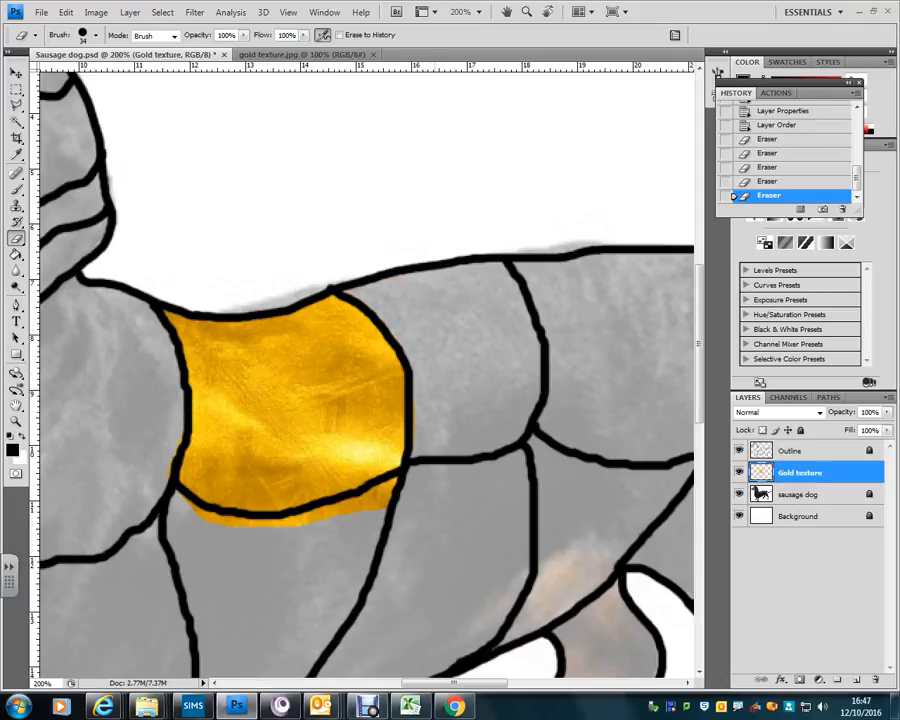
Step: Erase the leftover gold below the lower outline of the back section and fit the whole image on screen
click(190, 538)
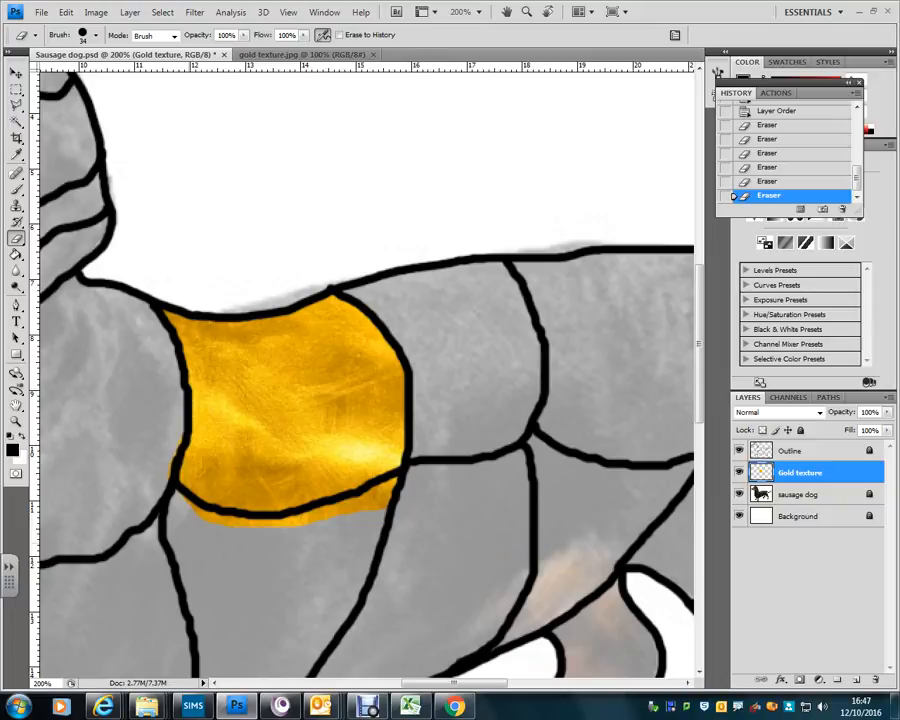
click(233, 548)
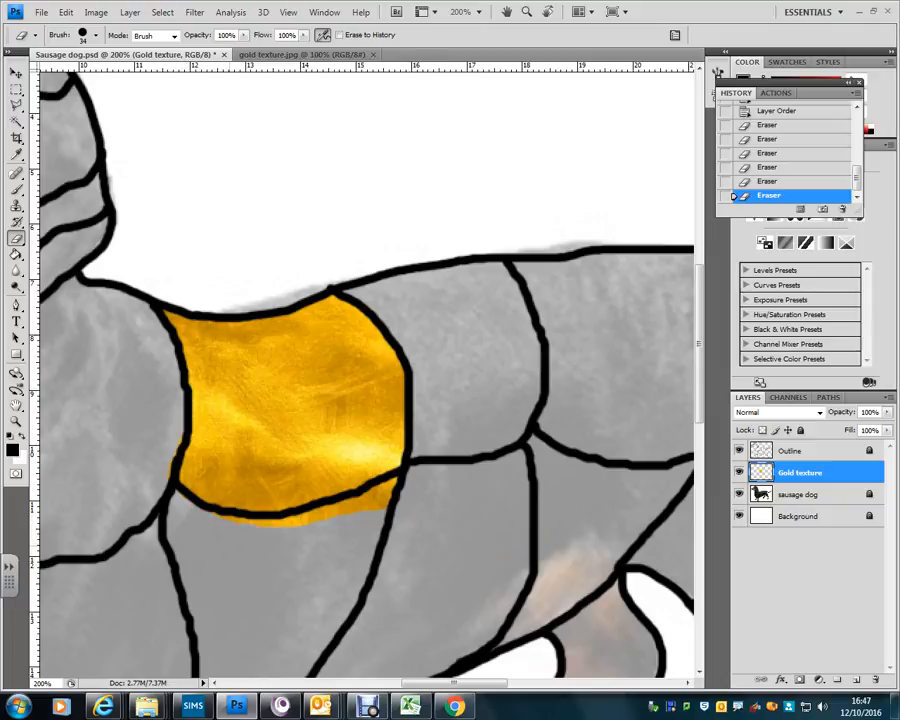
mouse_move(237, 547)
mouse_down()
mouse_move(294, 543)
mouse_move(404, 508)
mouse_up()
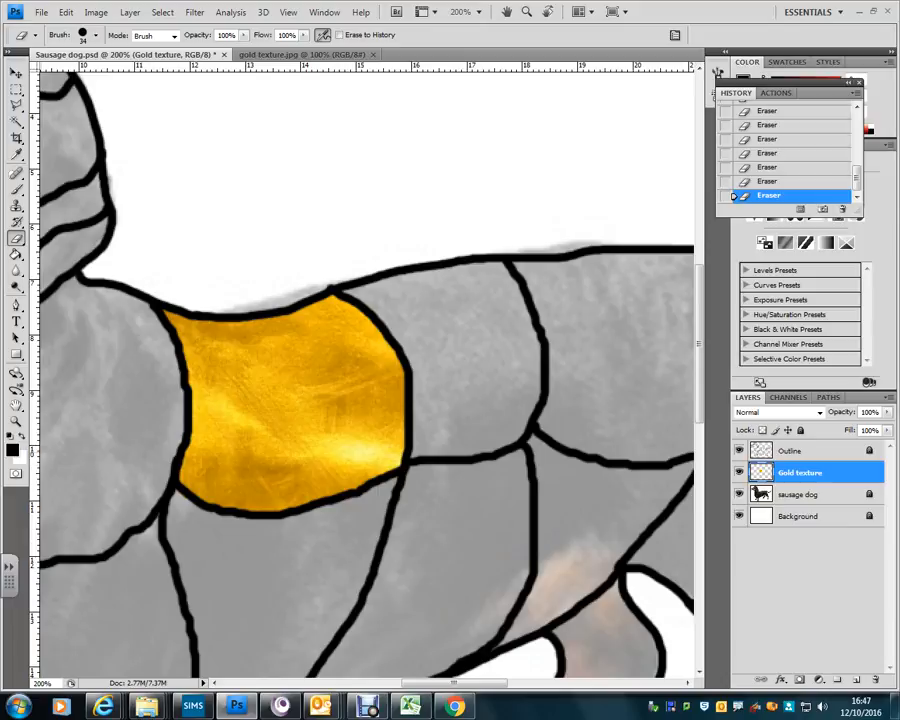
key(z)
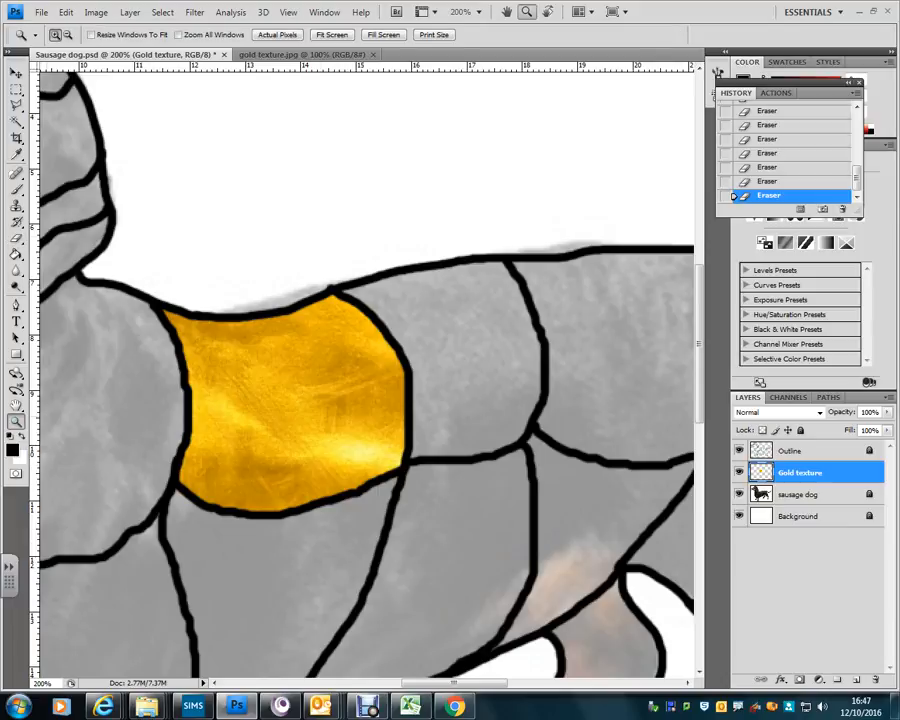
click(331, 35)
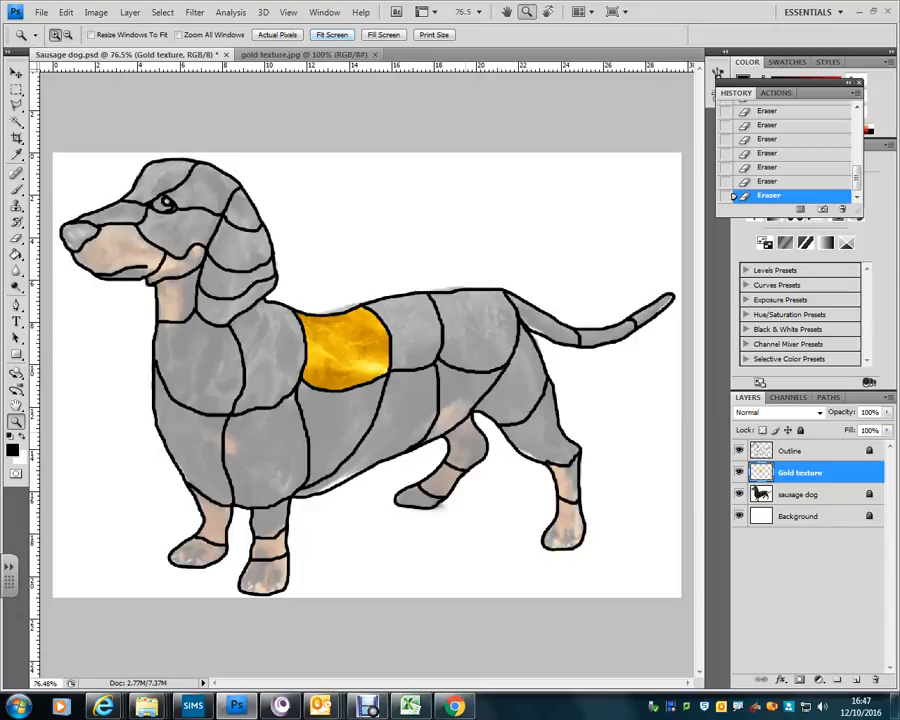